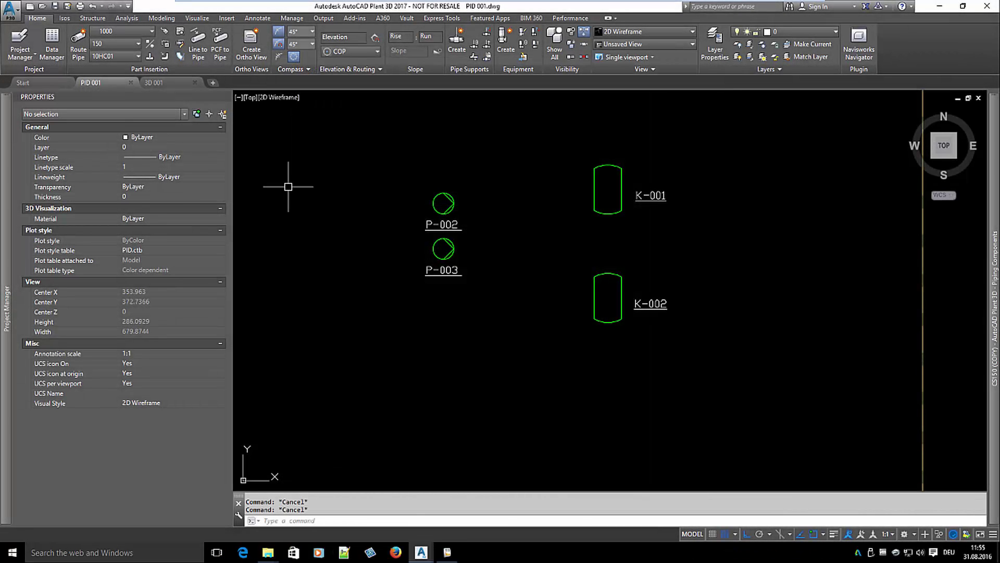
Export the PID Equipmentlist report from PlantReporter as new project version 0
left_click(448, 553)
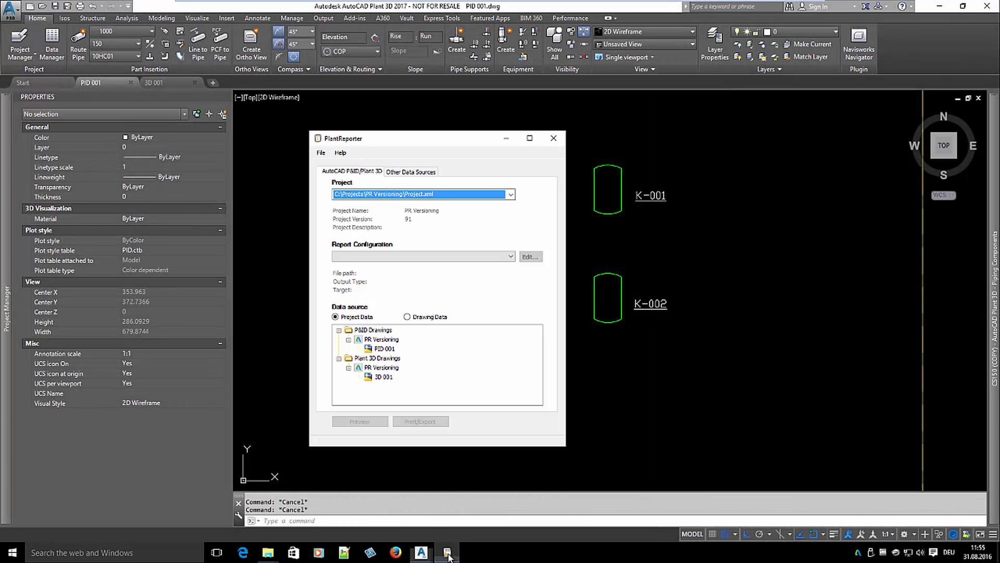
left_click(423, 257)
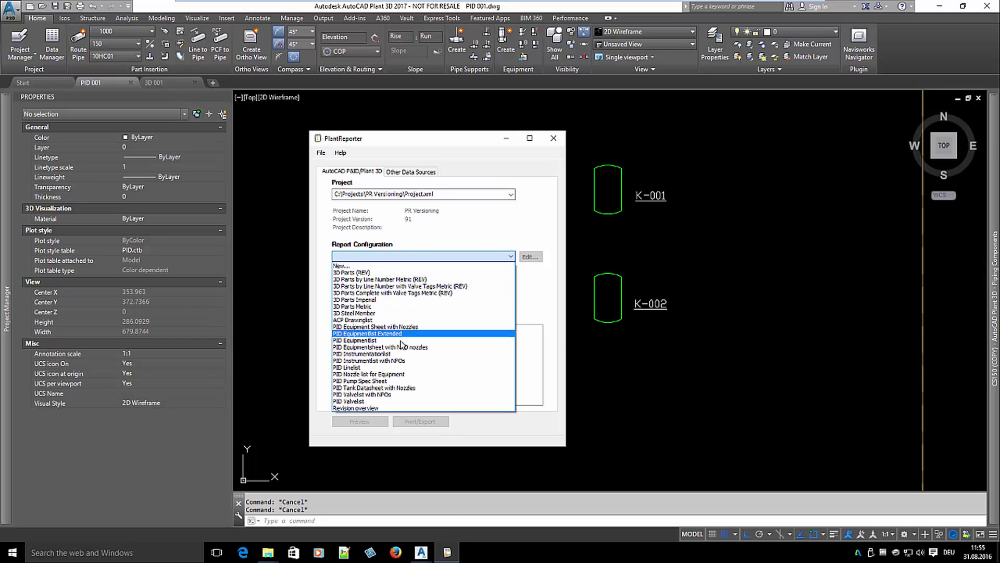
left_click(412, 341)
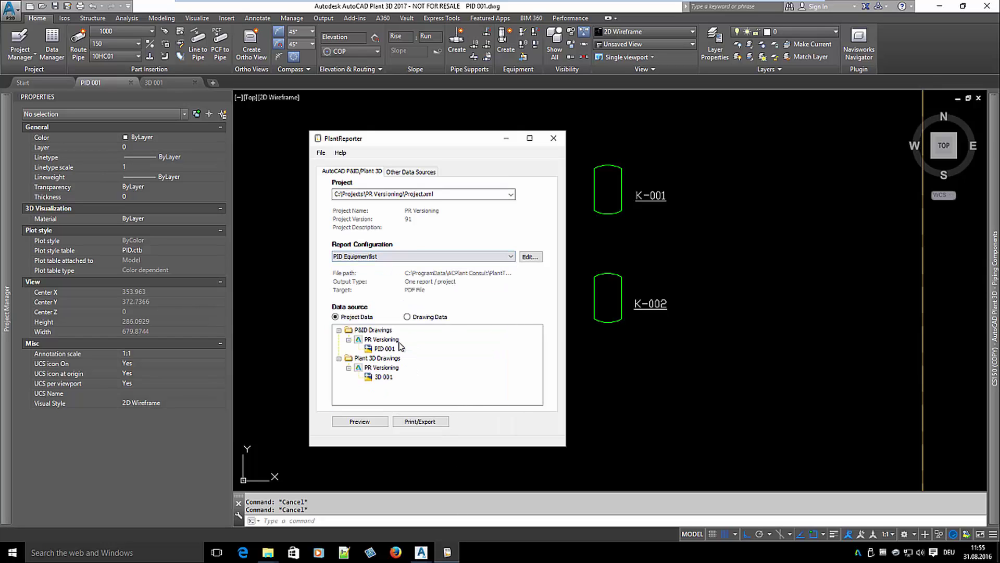
left_click(420, 424)
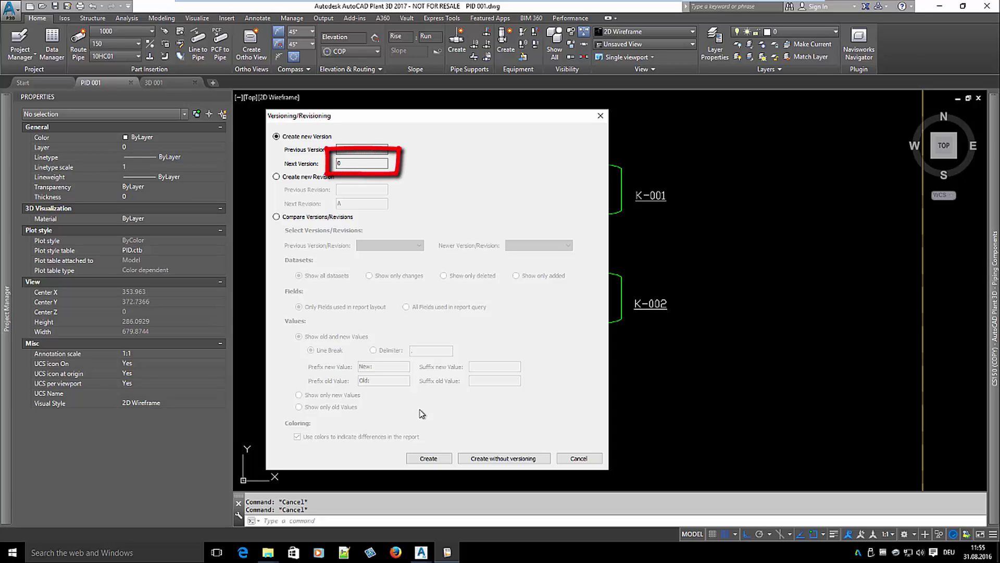
left_click(427, 459)
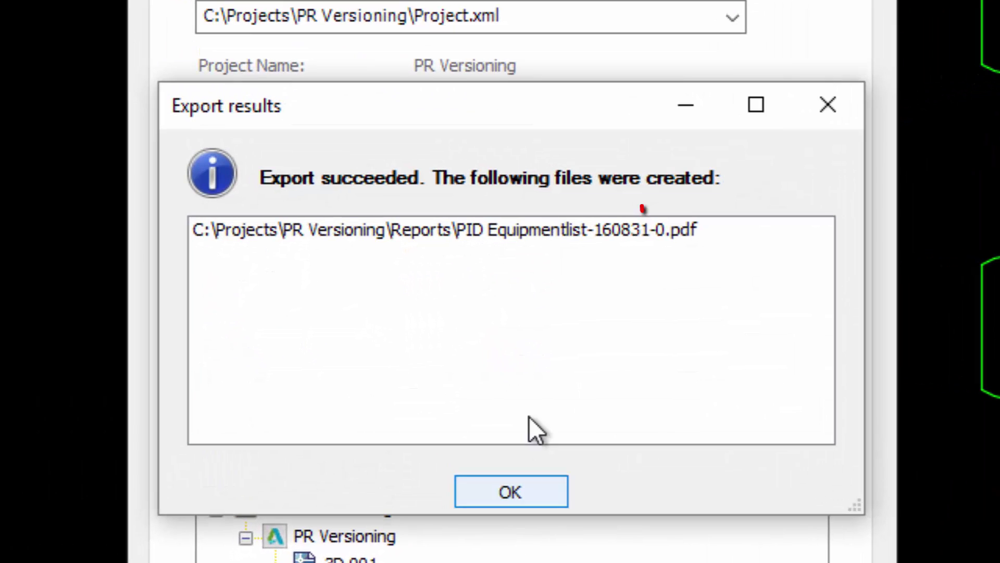
left_click(517, 230)
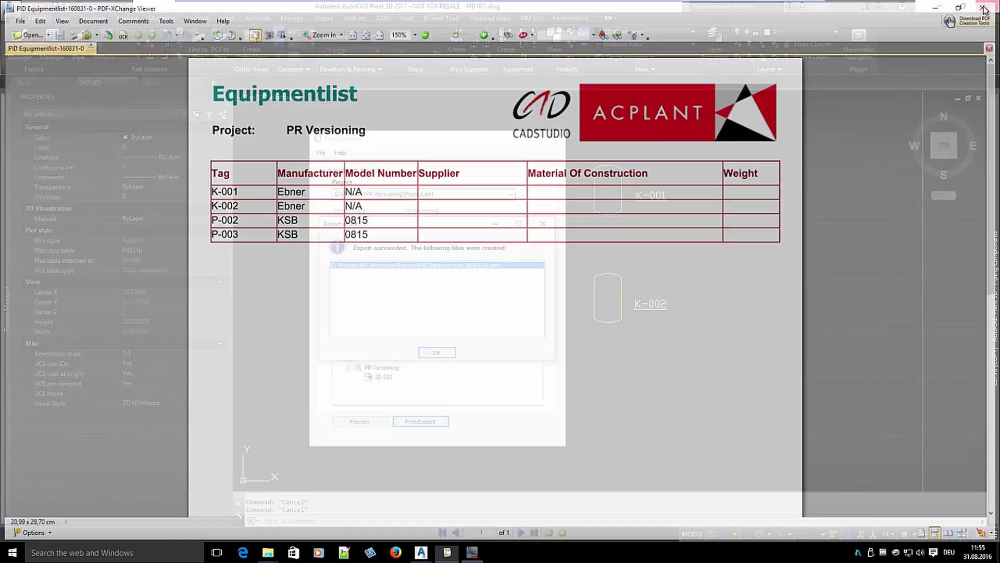
Copy pump P-002 to a new position directly above it
left_click(986, 6)
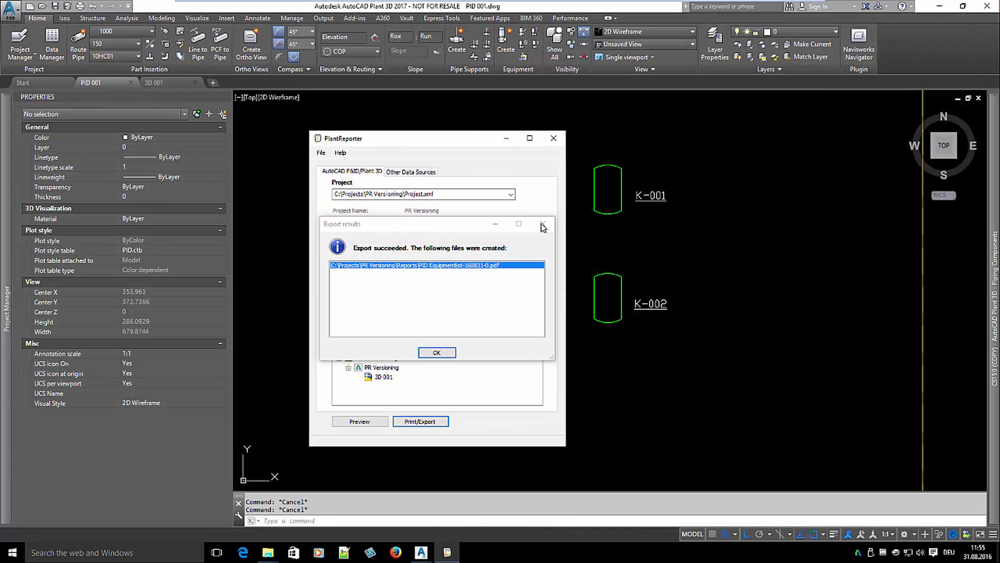
left_click(436, 352)
type("copy")
key("Return")
left_click(452, 200)
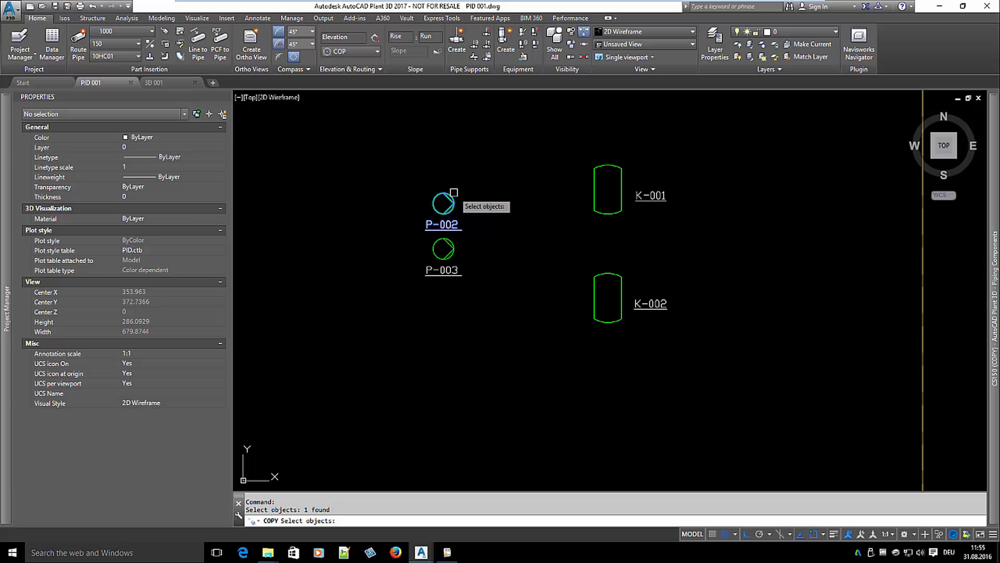
key("Return")
left_click(505, 199)
left_click(455, 150)
key("Escape")
Tag the copied pump 001, making it P-001, and delete pump P-003
left_click(456, 151)
right_click(455, 150)
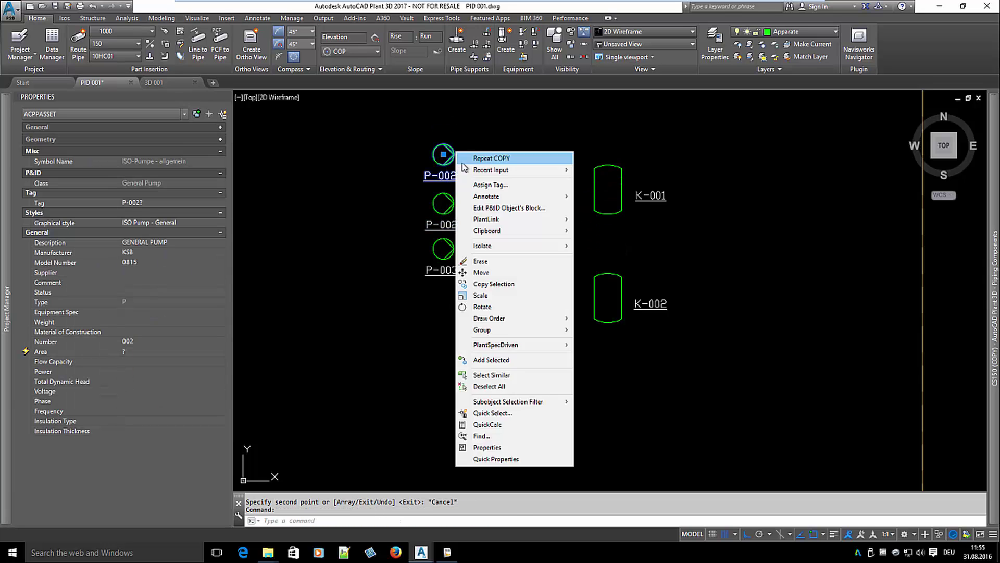
left_click(476, 156)
type("001")
key("Return")
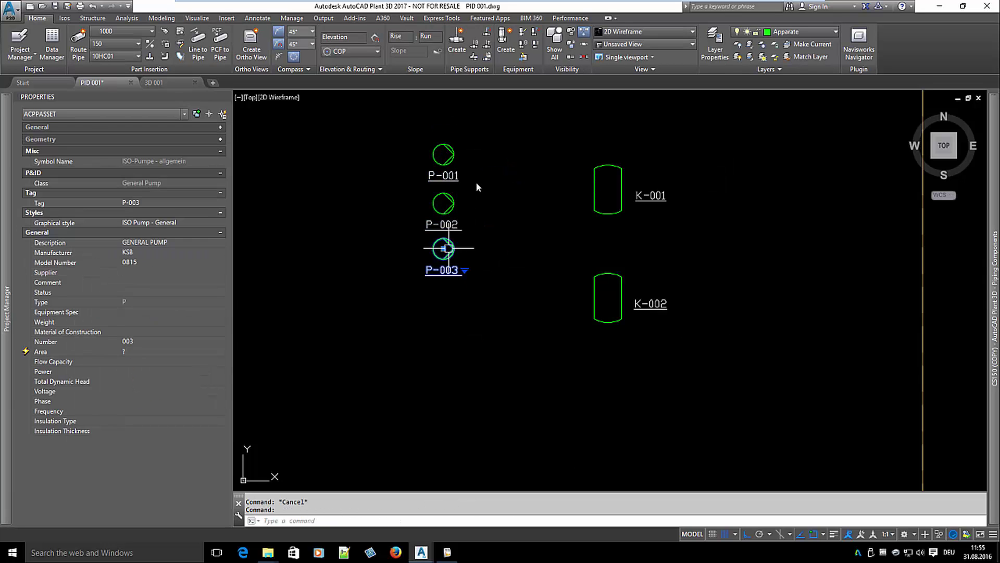
key("Delete")
Set Model Number 99-1234 on pumps P-001 and P-002
left_click(443, 203)
left_click(443, 154)
left_click(157, 263)
type("9")
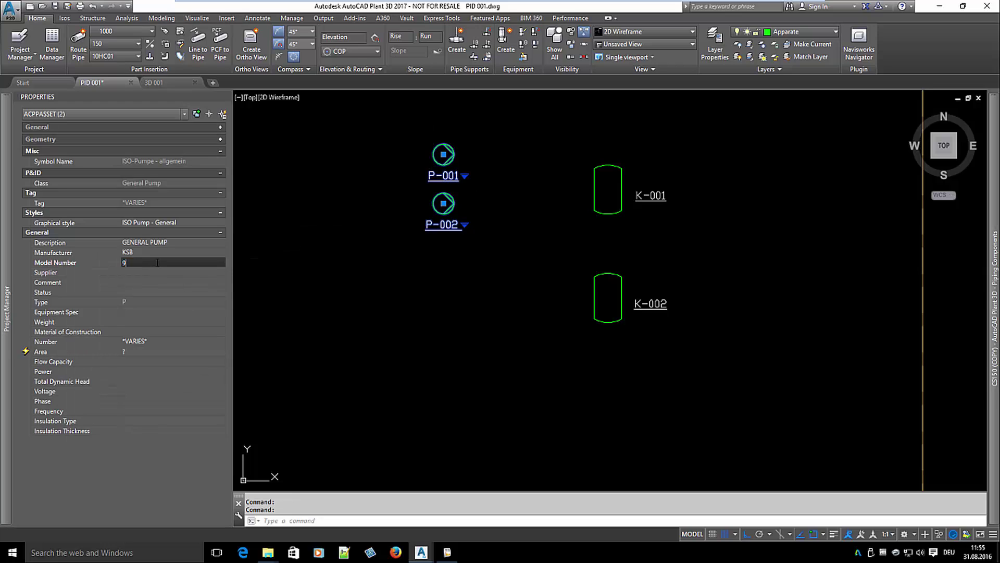
type("9-1234")
key("Return")
key("Escape")
Set Model Number 2016-08-31 on vessels K-001 and K-002, then save the drawing
left_click(574, 211)
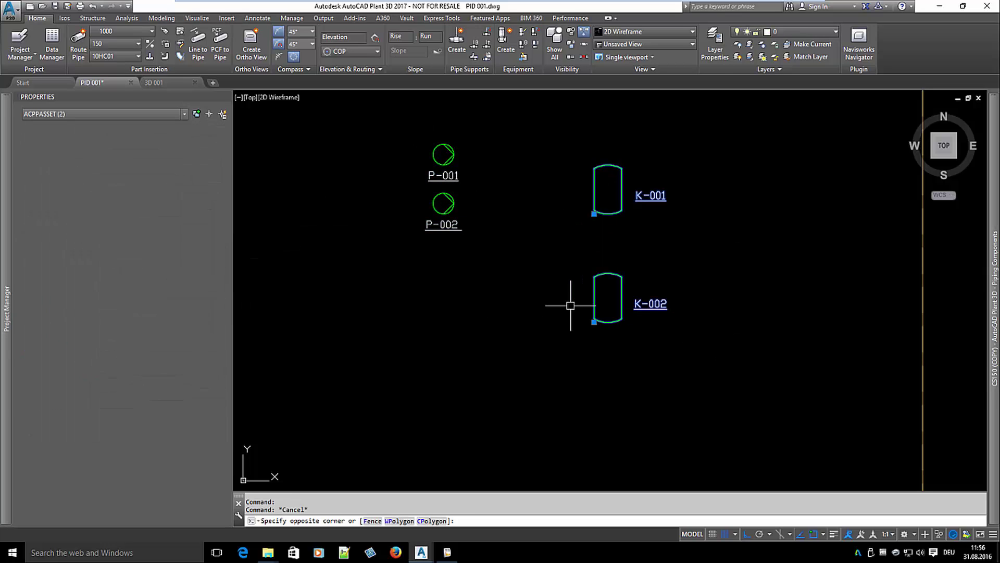
left_click(238, 311)
left_click(140, 262)
type("2")
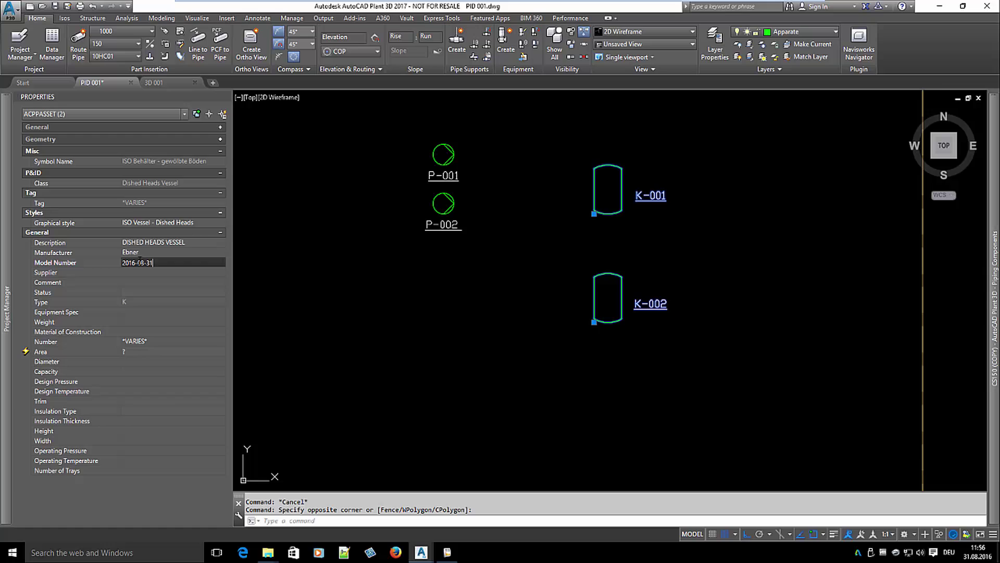
type("016-08-31")
key("Return")
key("Escape")
key("ctrl+s")
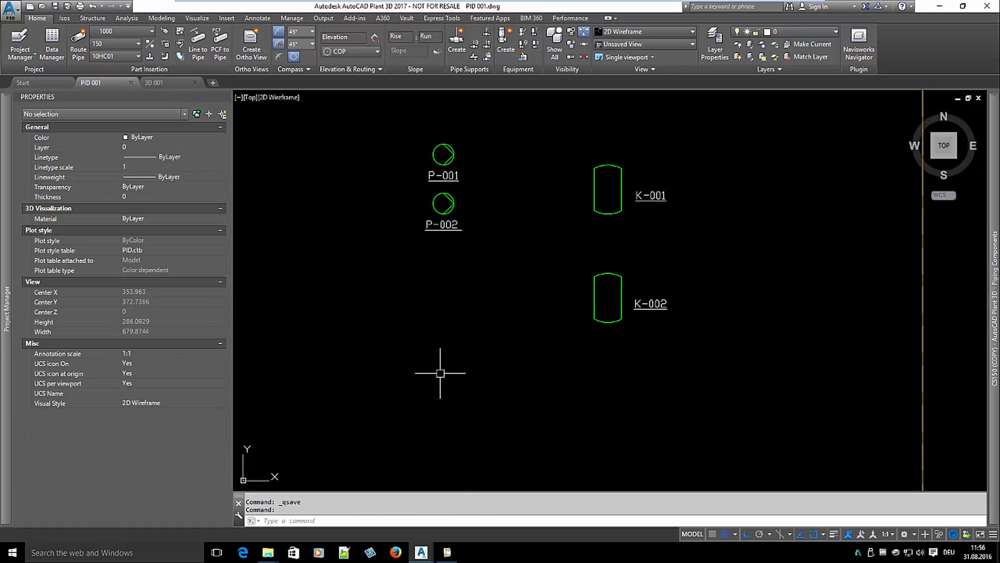
Export the equipment list as new revision A and review PID Equipmentlist-160831-A.pdf
left_click(447, 551)
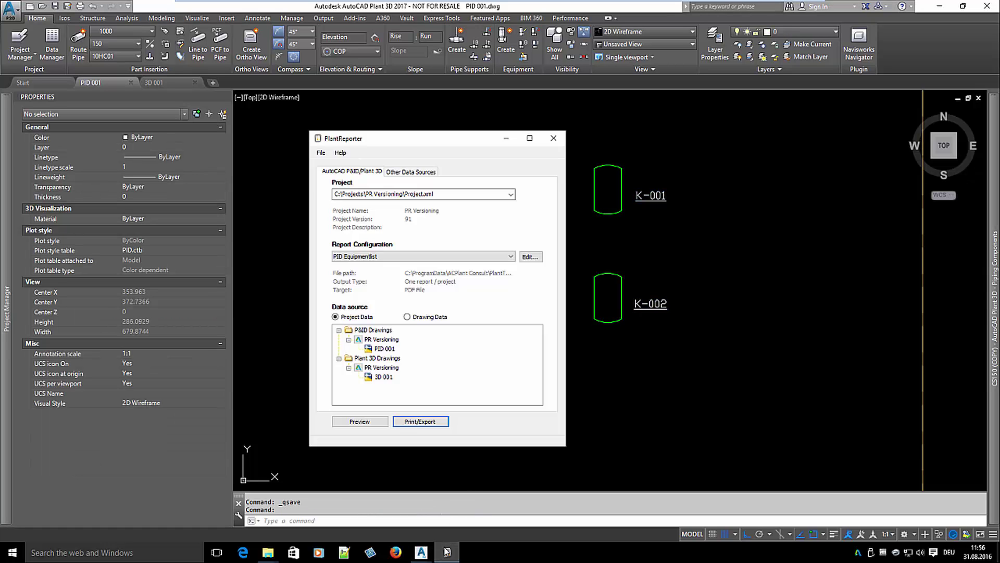
left_click(423, 420)
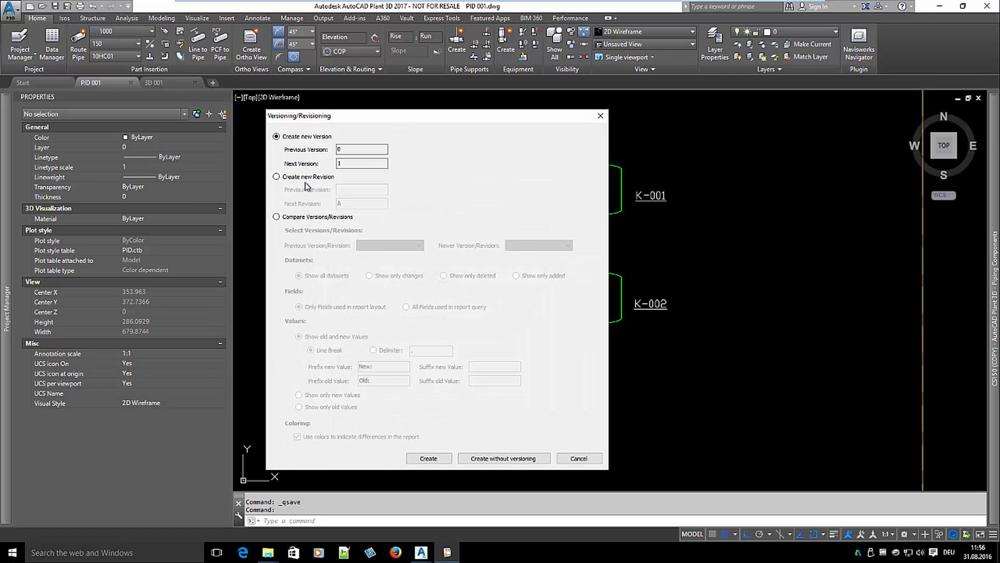
left_click(305, 179)
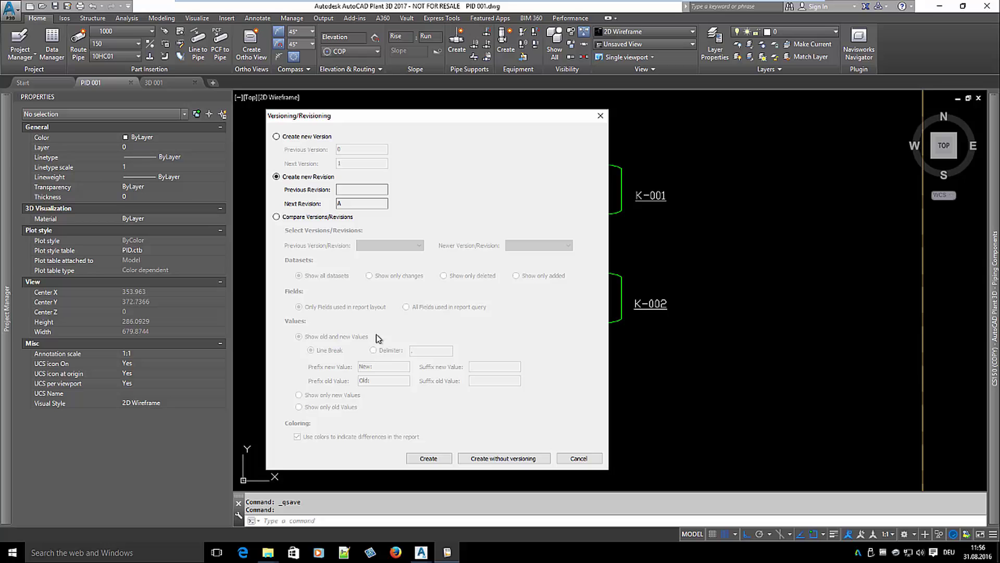
left_click(421, 459)
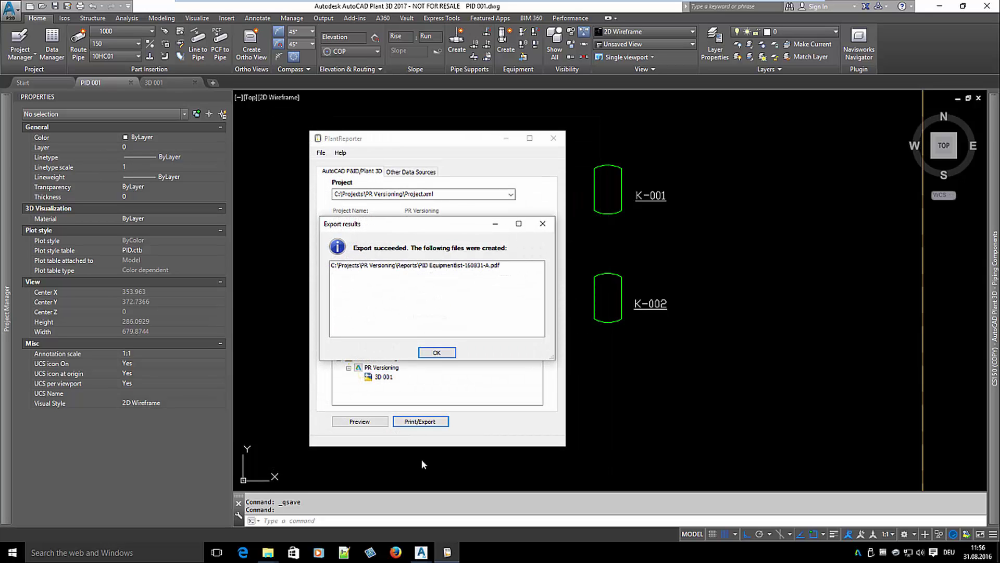
double_click(430, 266)
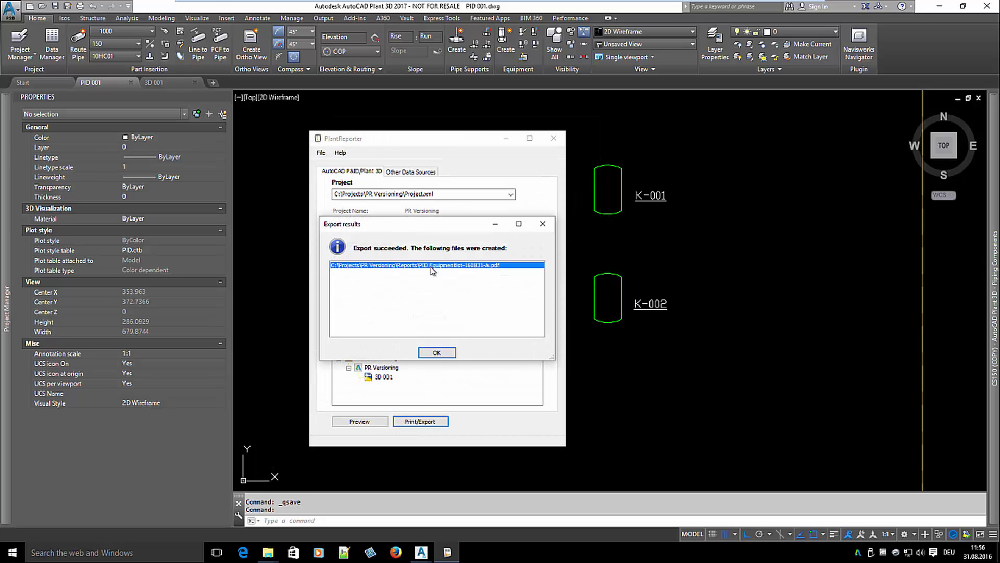
left_click(988, 6)
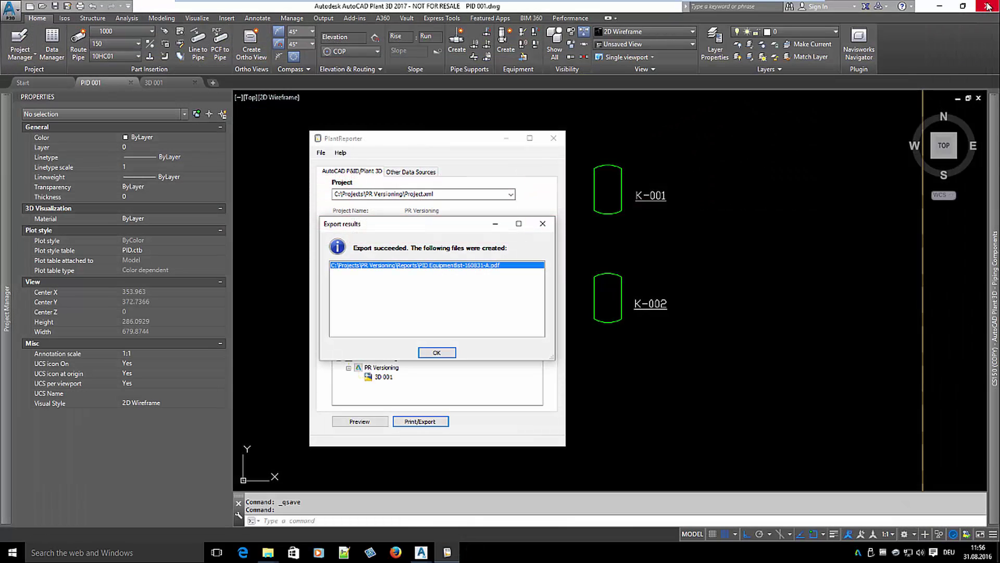
Create a colour-coded comparison with version 0 as Previous and revision A as Newer
left_click(438, 353)
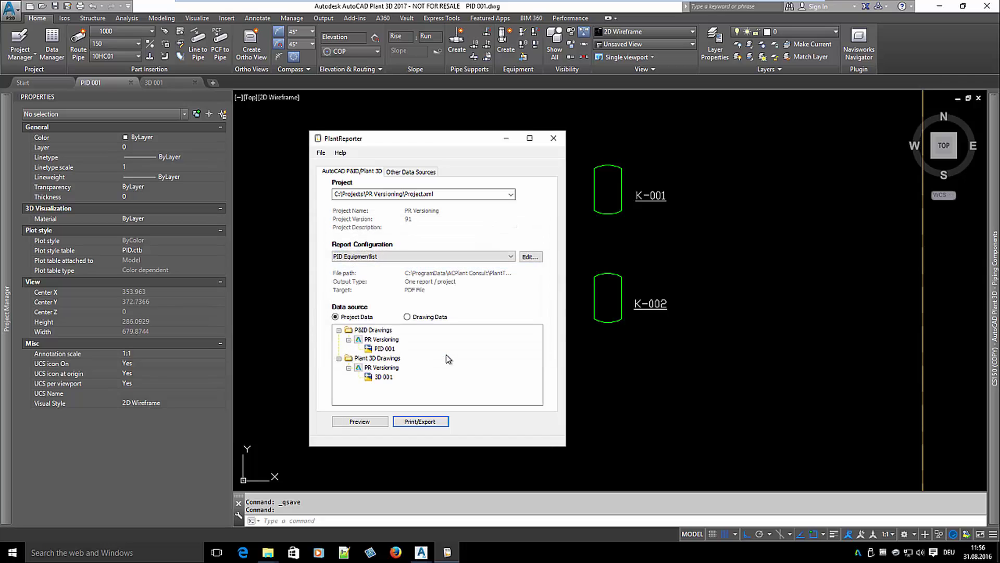
left_click(430, 423)
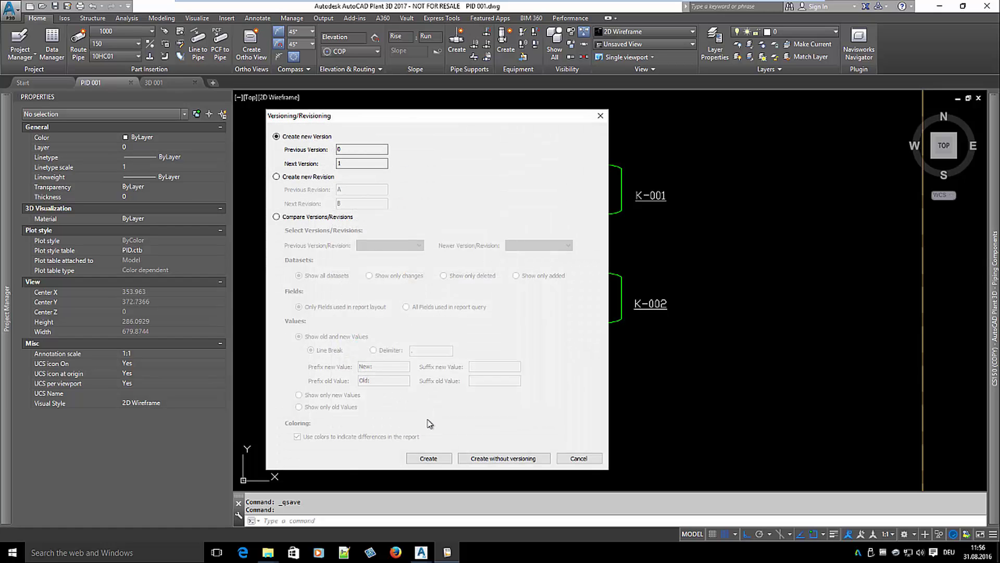
left_click(327, 217)
left_click(371, 246)
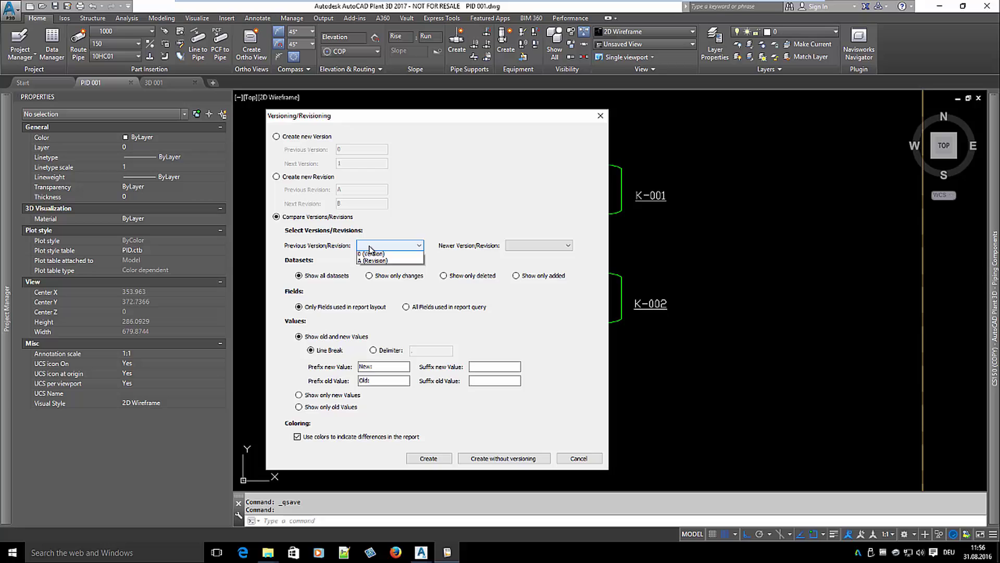
left_click(372, 256)
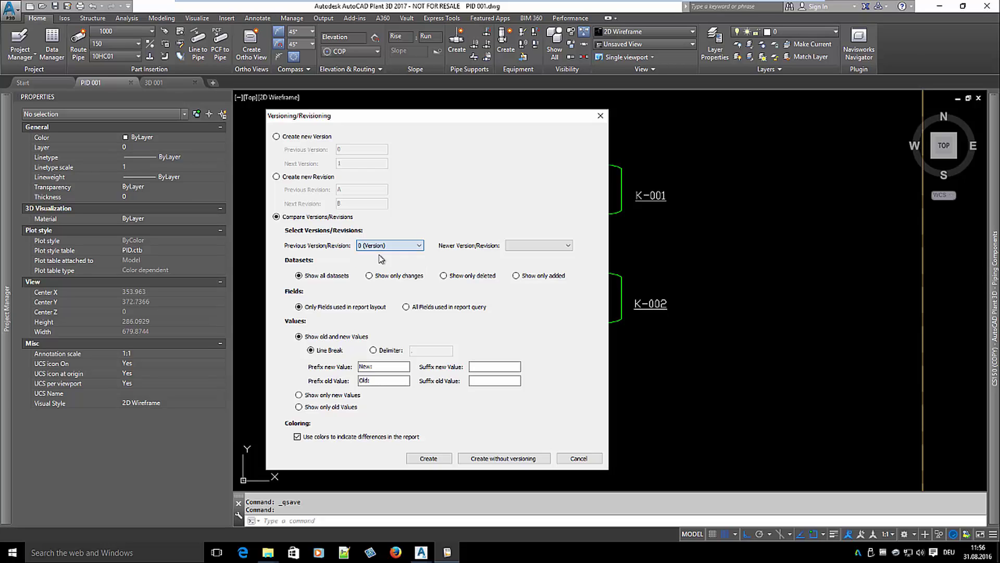
left_click(517, 249)
left_click(518, 262)
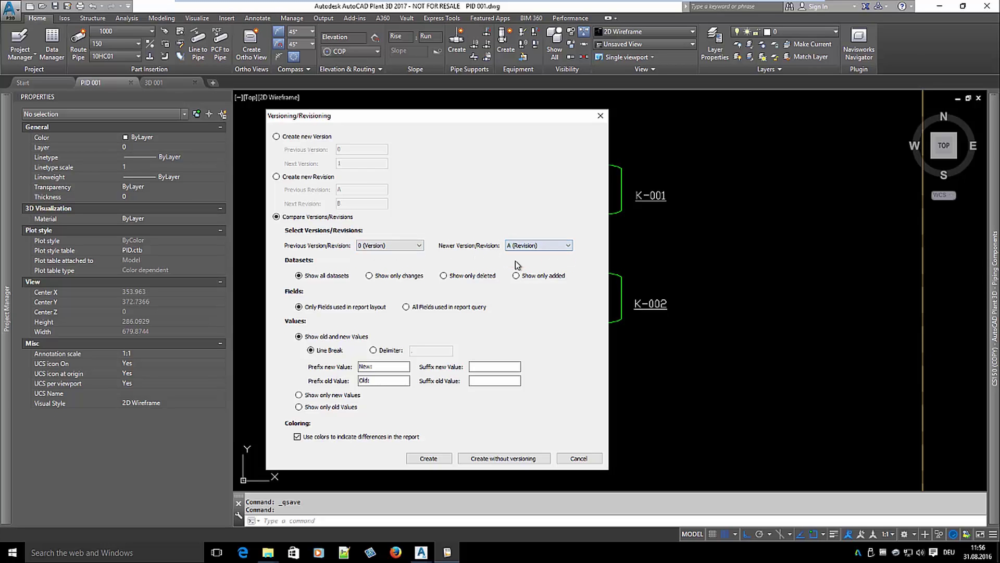
left_click(440, 459)
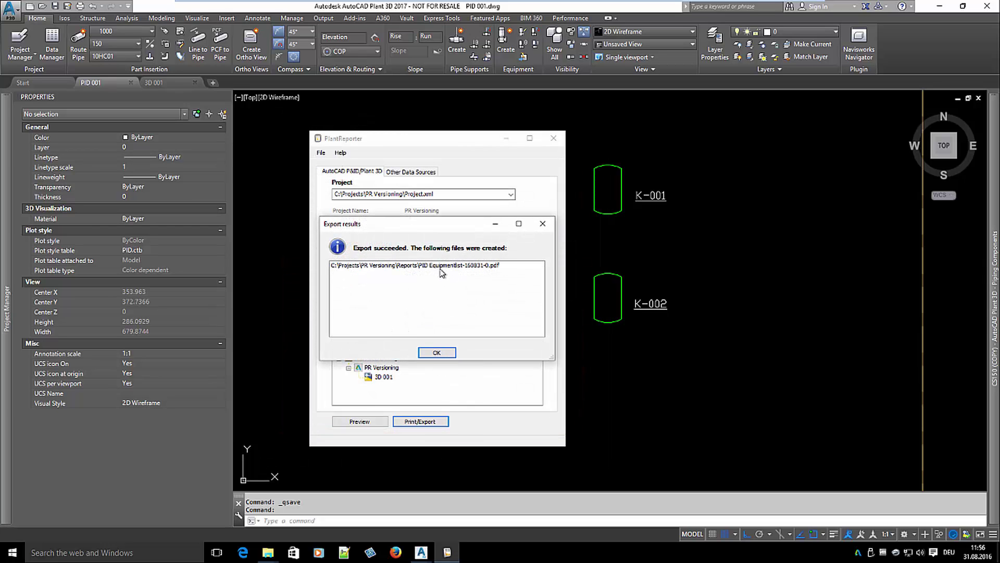
double_click(441, 271)
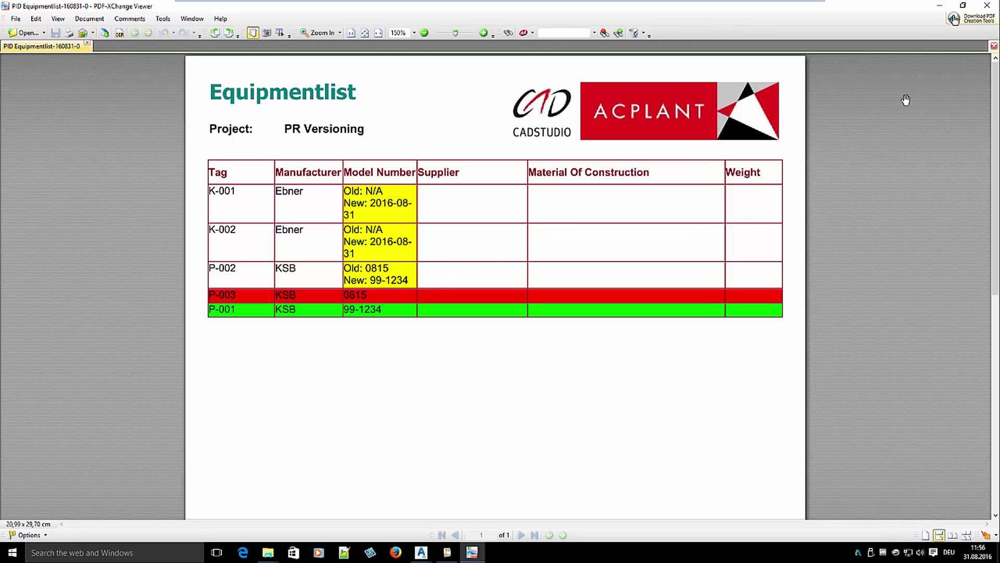
Close the comparison PDF and switch to the 3D 001 drawing
left_click(986, 6)
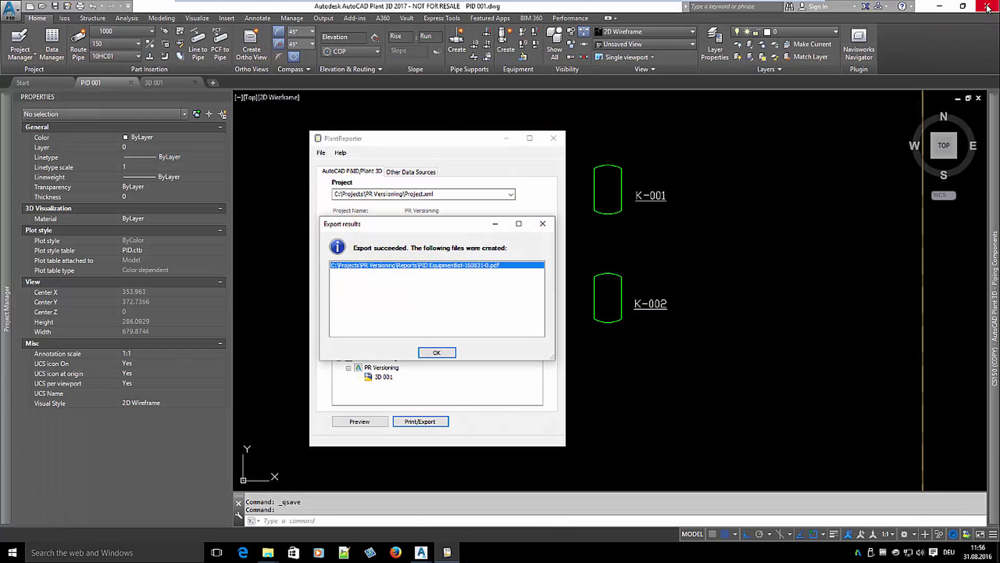
left_click(436, 352)
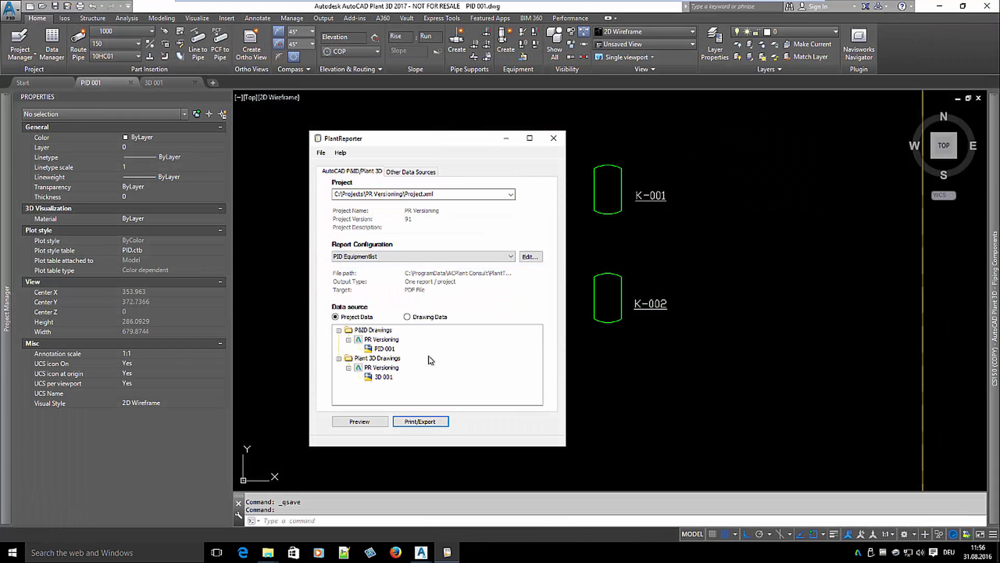
left_click(167, 81)
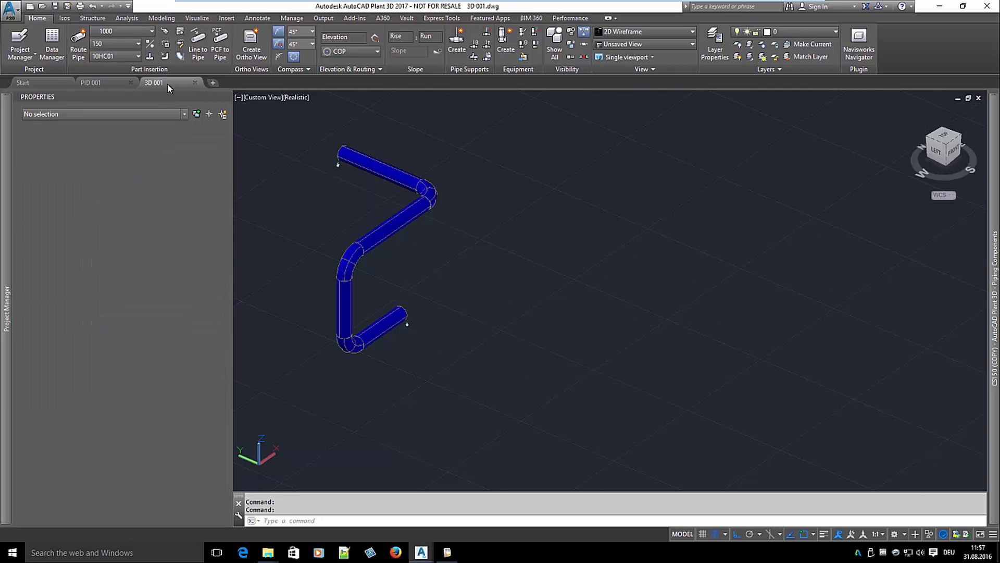
Export the 3D Parts report configuration as new version 0
left_click(447, 554)
left_click(511, 256)
left_click(417, 311)
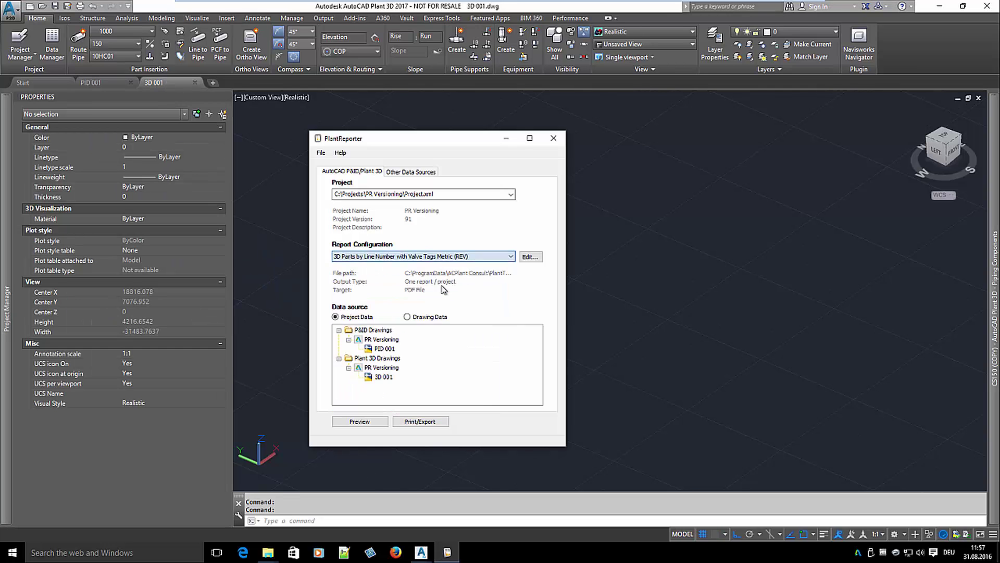
left_click(420, 421)
left_click(423, 458)
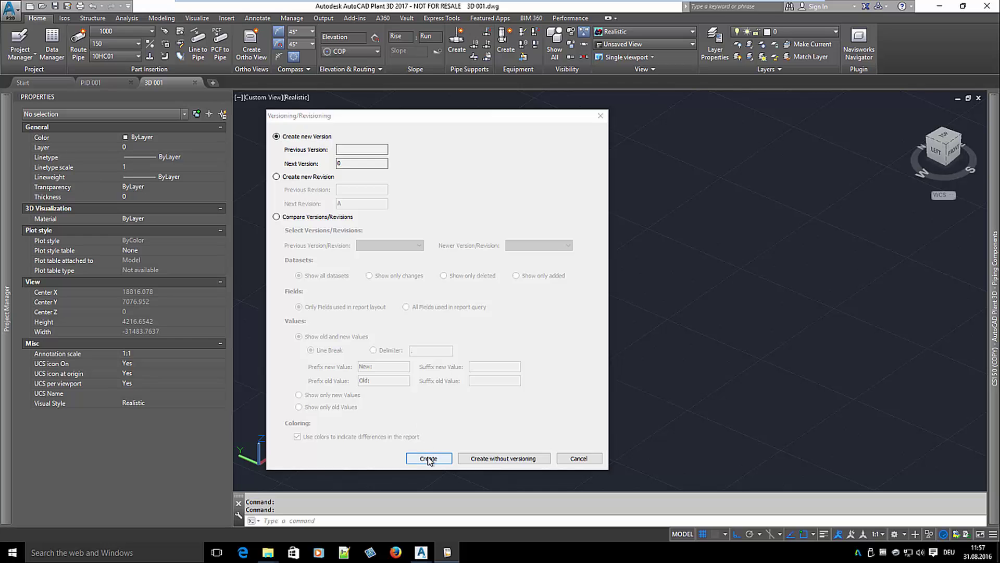
Check the exported bill of material PDF, then close it and PlantReporter
left_click(431, 265)
left_click(987, 5)
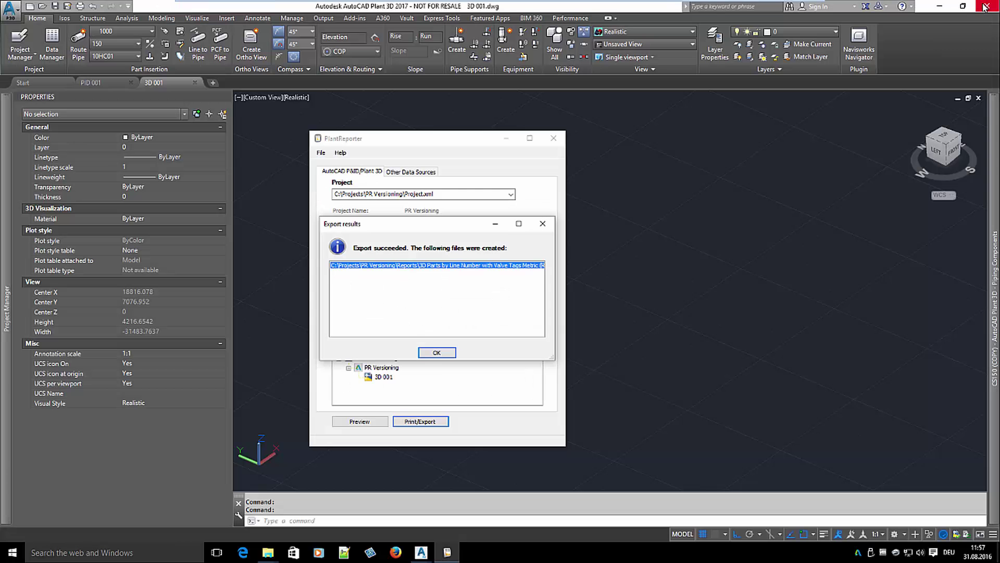
left_click(439, 351)
key("Escape")
Extend the pipe run from the stub end, including a vertical segment and final leg
left_click(371, 314)
left_click(407, 323)
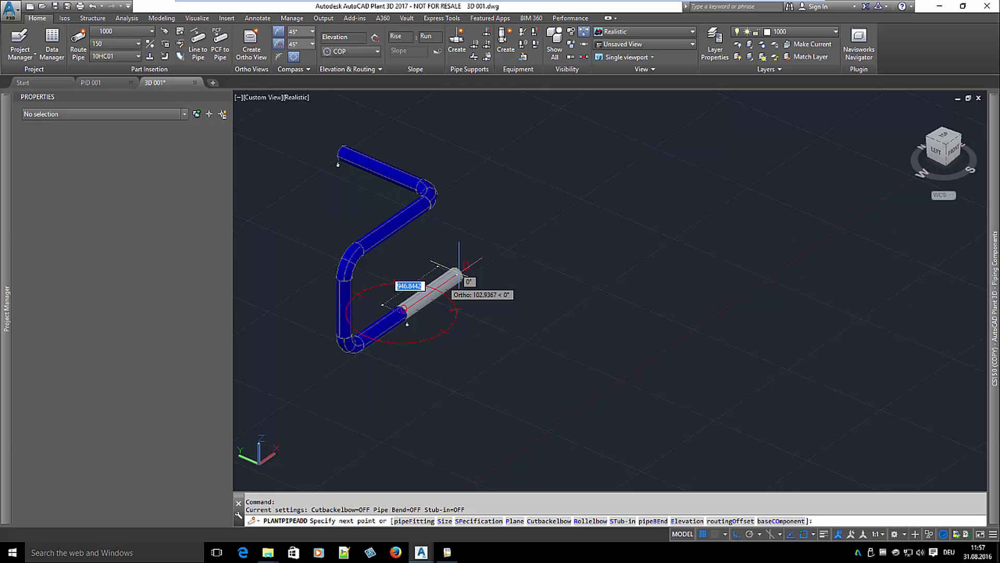
left_click(470, 272)
left_click(583, 313)
left_click(613, 147)
left_click(826, 279)
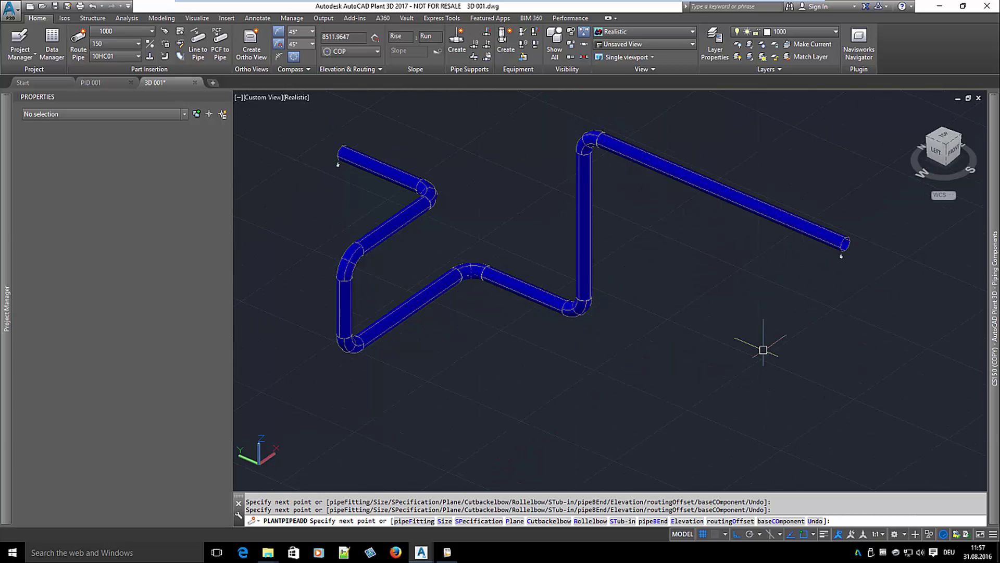
key("Escape")
Place an intermediate flap valve from the Pipe Spec Viewer on the upper pipe
left_click(180, 31)
scroll(402, 206, "down", 6)
left_click(385, 192)
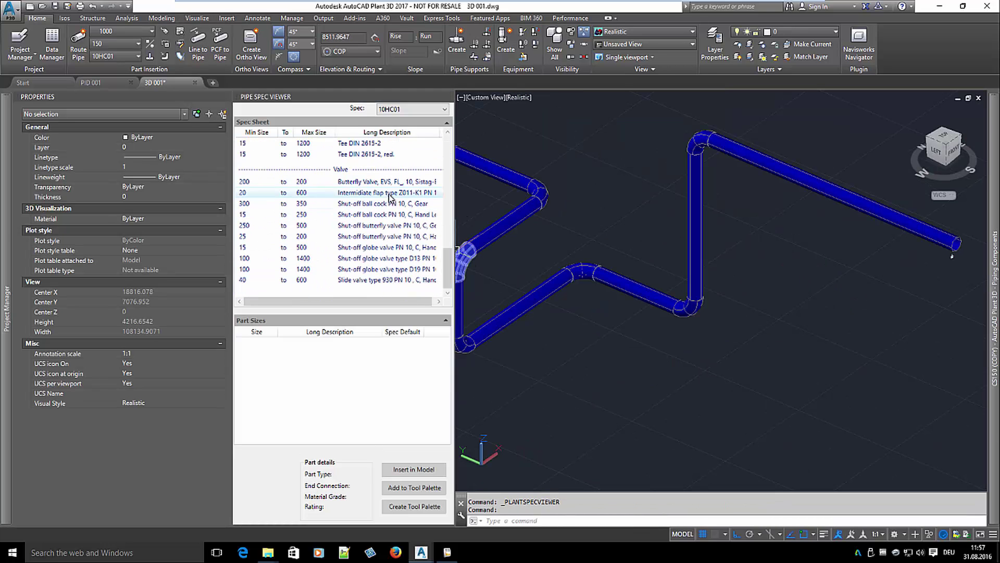
left_click(414, 469)
left_click(762, 165)
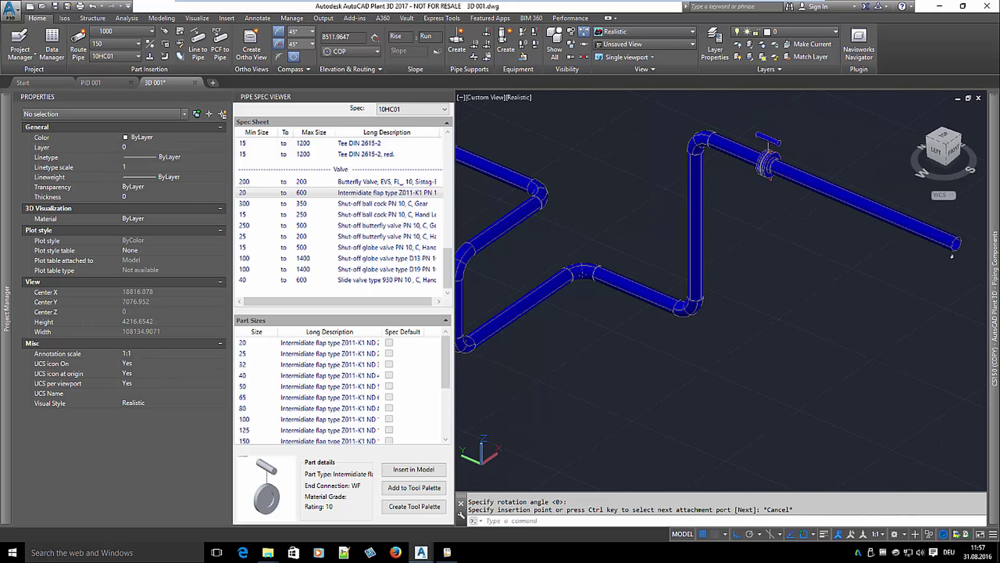
Tag the flap valve with code VV and number 100, then save the drawing
left_click(762, 164)
type("VV")
key("Tab")
type("100")
left_click(628, 322)
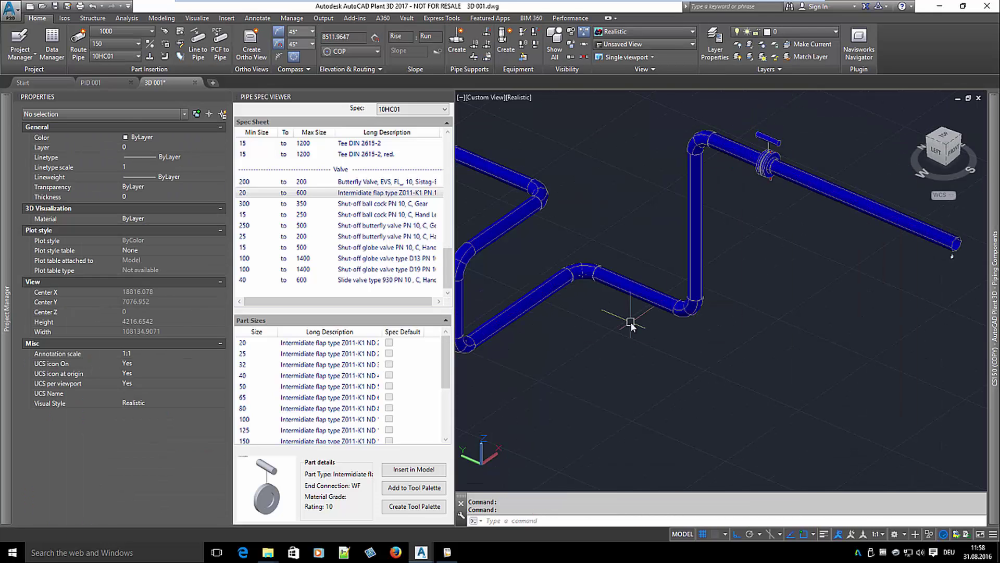
key("ctrl+s")
Export the bill of material as version 1 and review its PDF
left_click(447, 553)
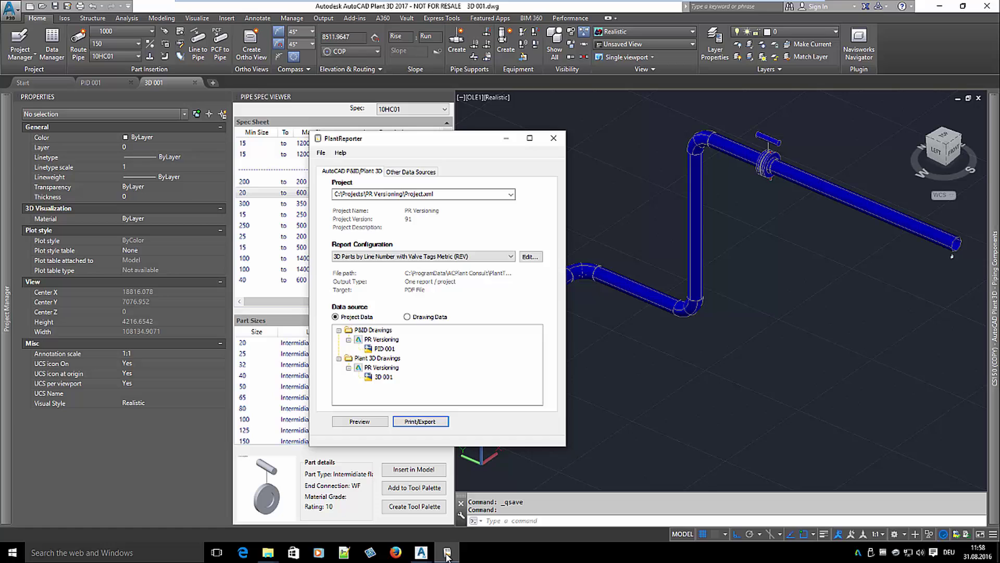
left_click(422, 422)
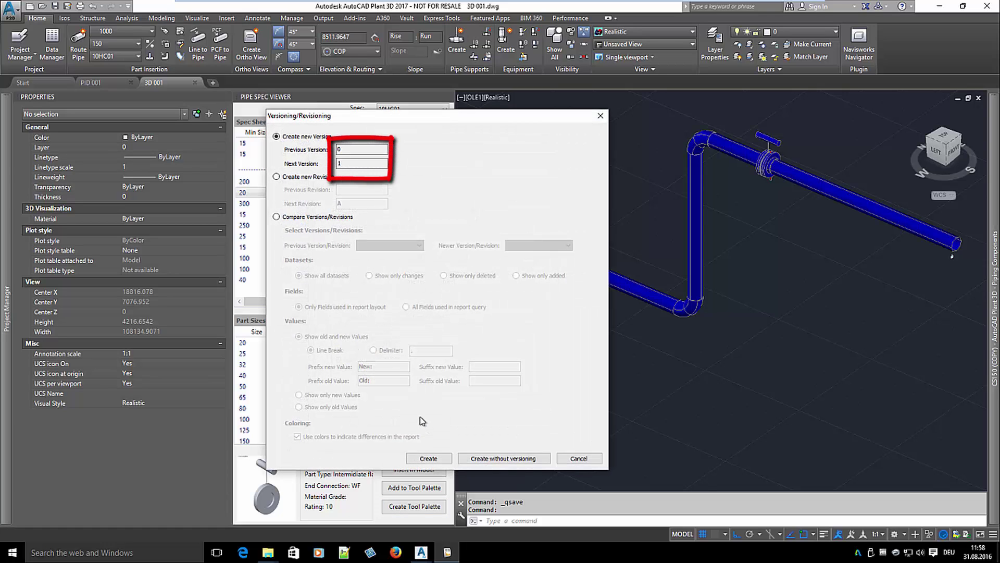
left_click(428, 460)
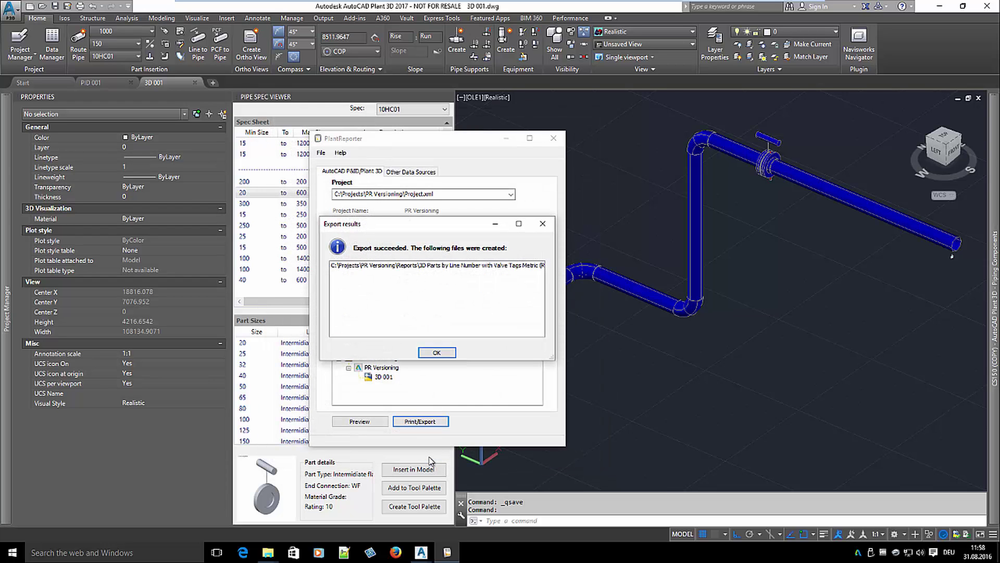
triple_click(477, 270)
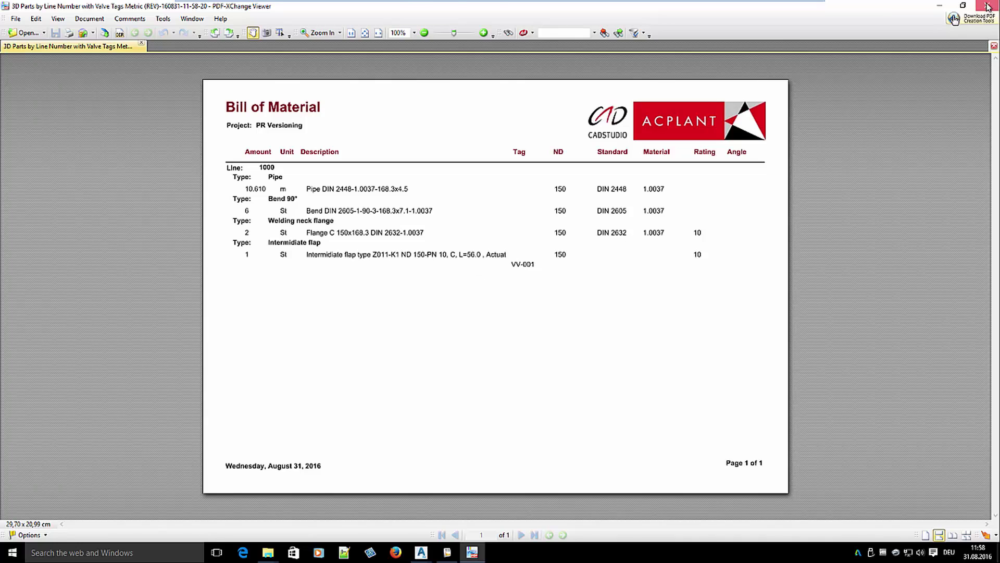
left_click(988, 7)
left_click(451, 349)
Create a colour-coded comparison with version 0 as Previous and version 1 as Newer
left_click(424, 422)
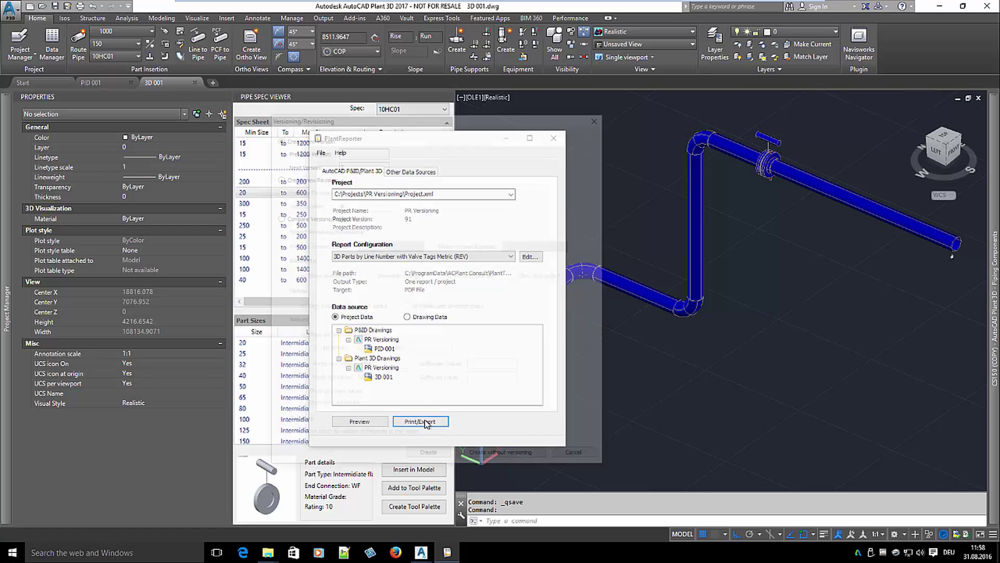
left_click(328, 217)
left_click(373, 245)
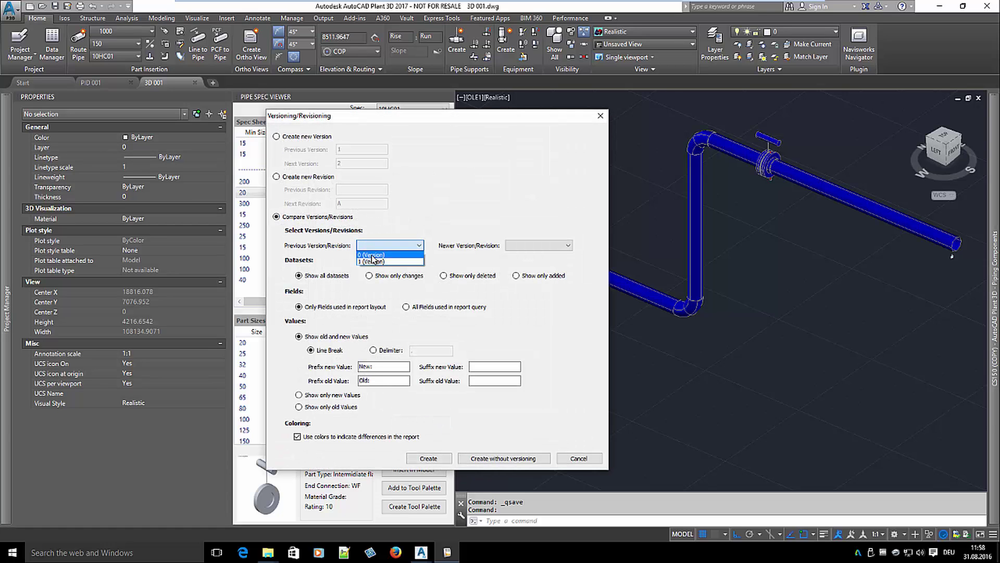
left_click(372, 255)
left_click(539, 245)
left_click(521, 261)
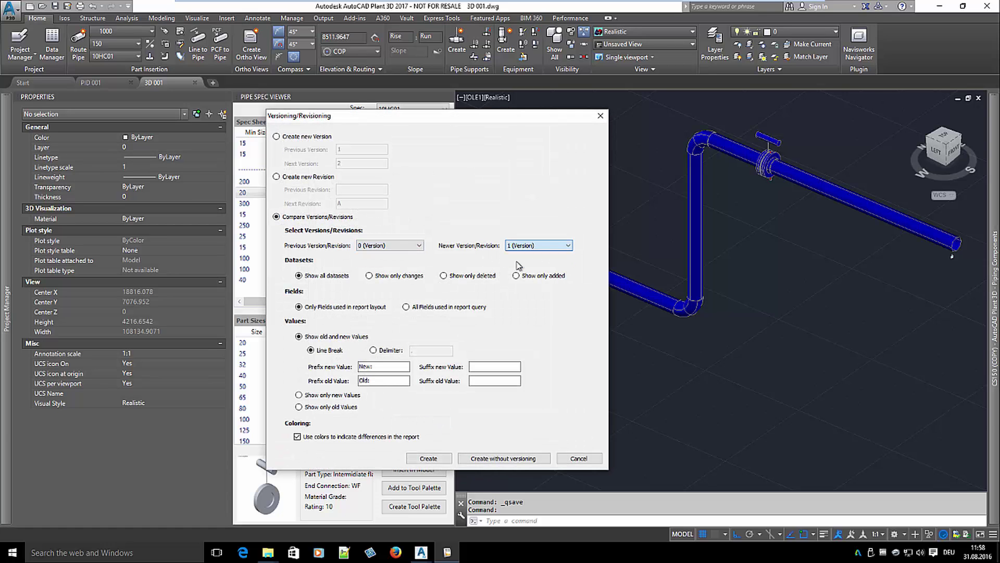
left_click(428, 459)
Open the version 0 versus 1 comparison PDF, review the green-marked changes, and close it
double_click(436, 269)
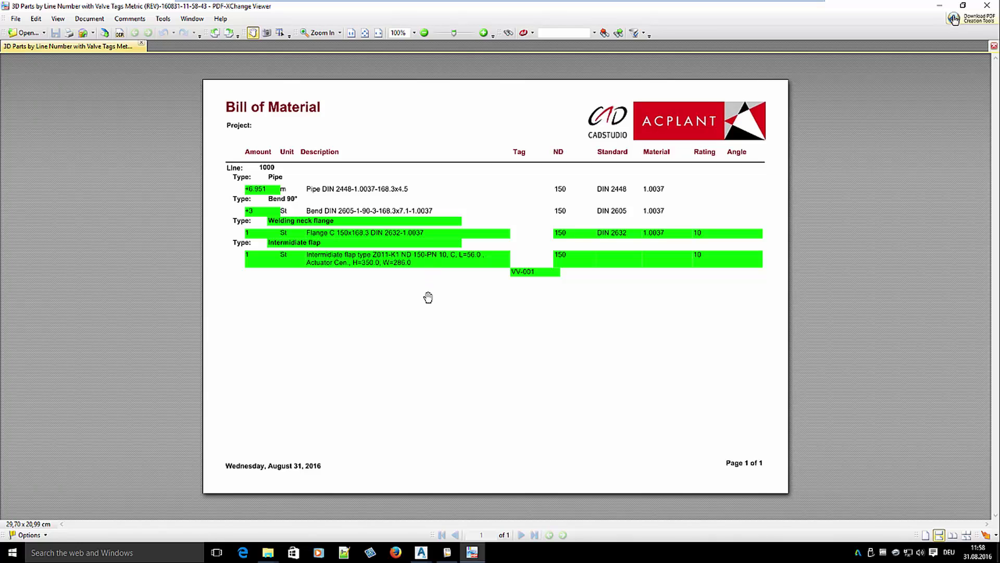
left_click(987, 5)
Insert a second intermediate flap valve on the upper pipe
left_click(437, 351)
left_click(519, 480)
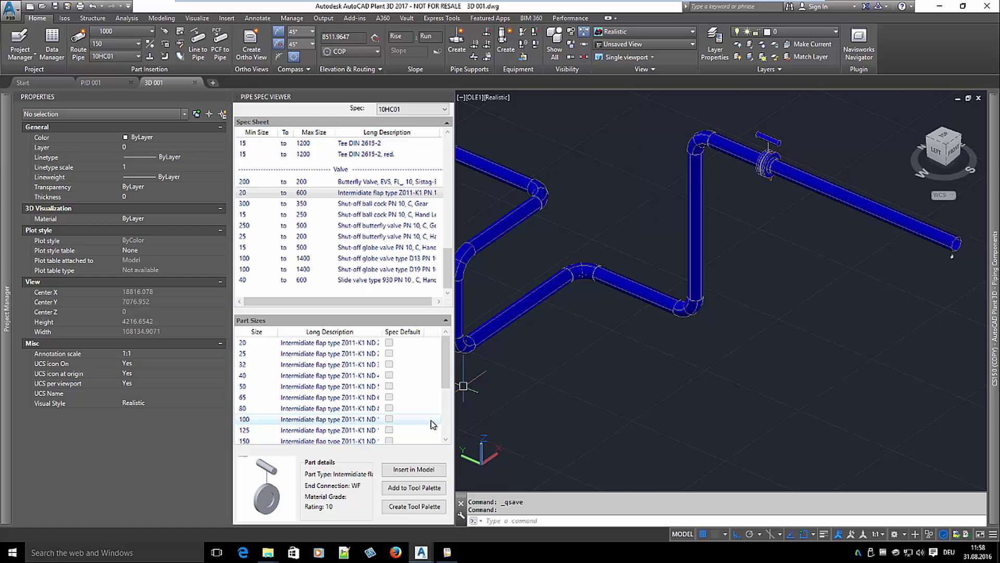
left_click(414, 469)
left_click(828, 191)
key("Return")
key("Escape")
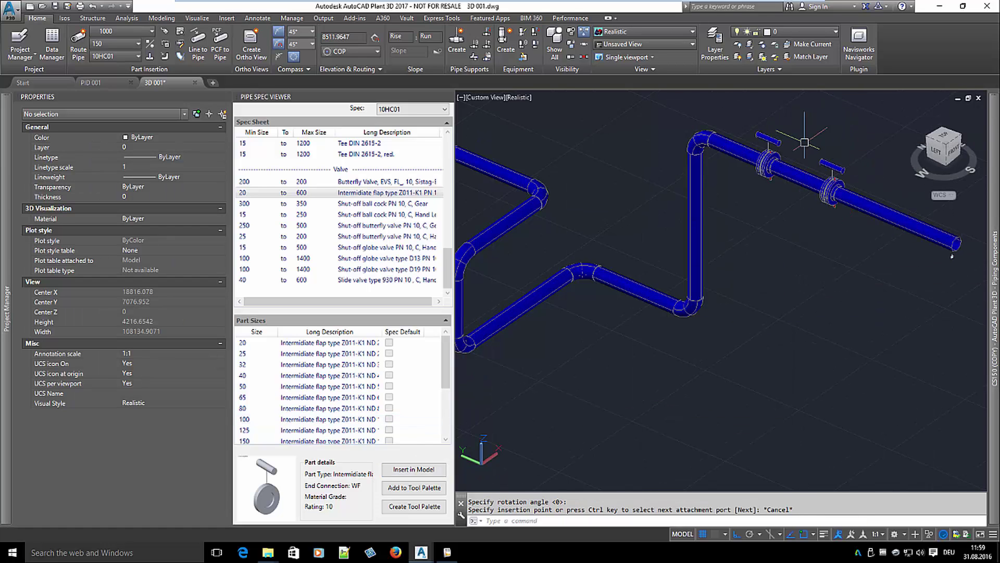
Assign a VV tag to the second flap valve, entering number 0, and save the drawing
left_click(769, 159)
right_click(770, 138)
left_click(798, 170)
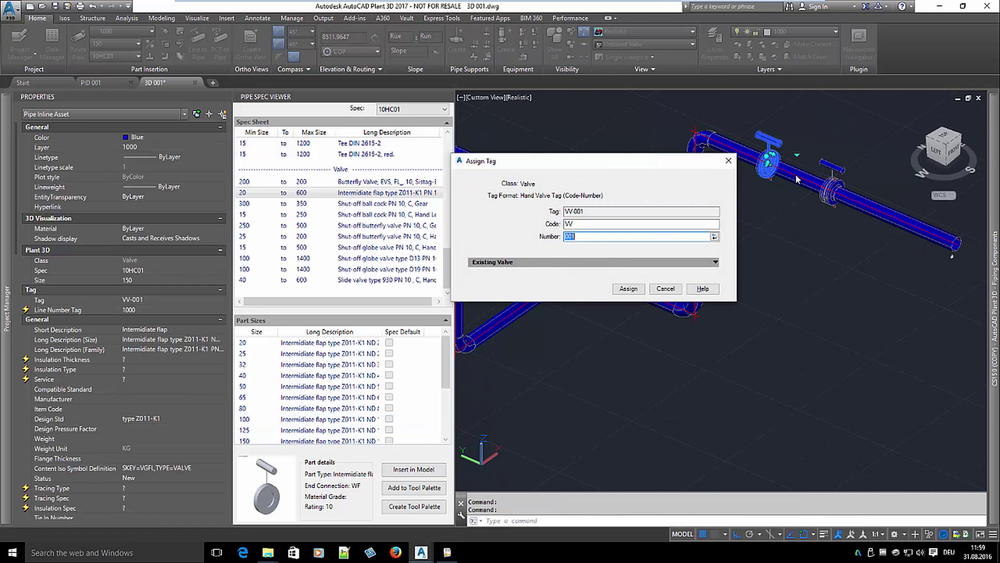
key("Return")
left_click(829, 185)
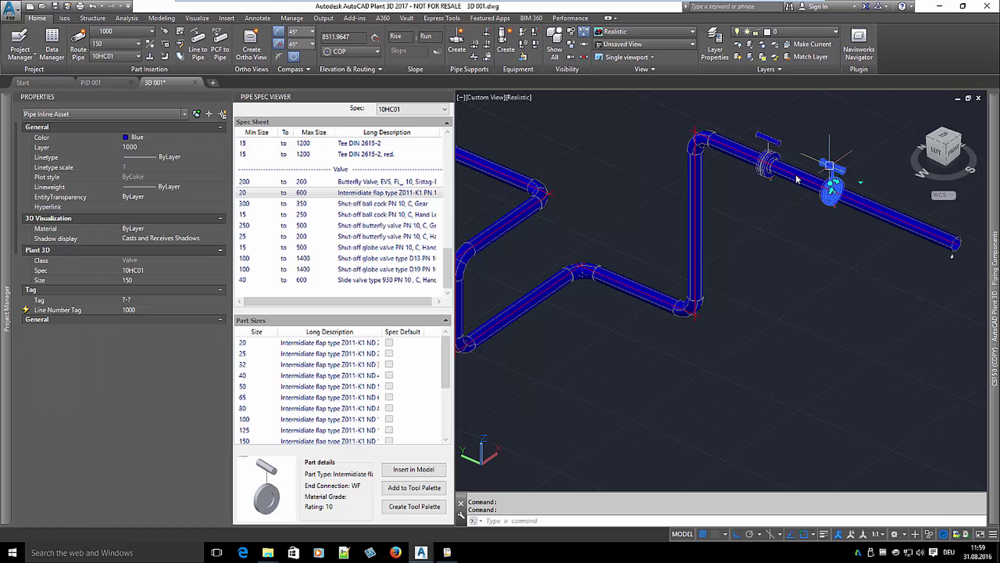
right_click(834, 173)
left_click(849, 204)
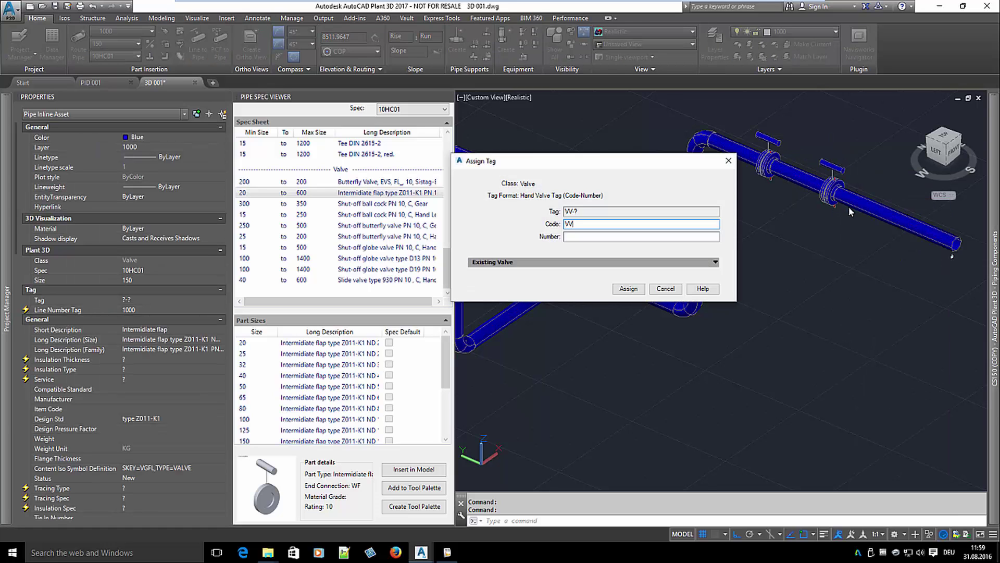
key("Tab")
type("0")
key("Return")
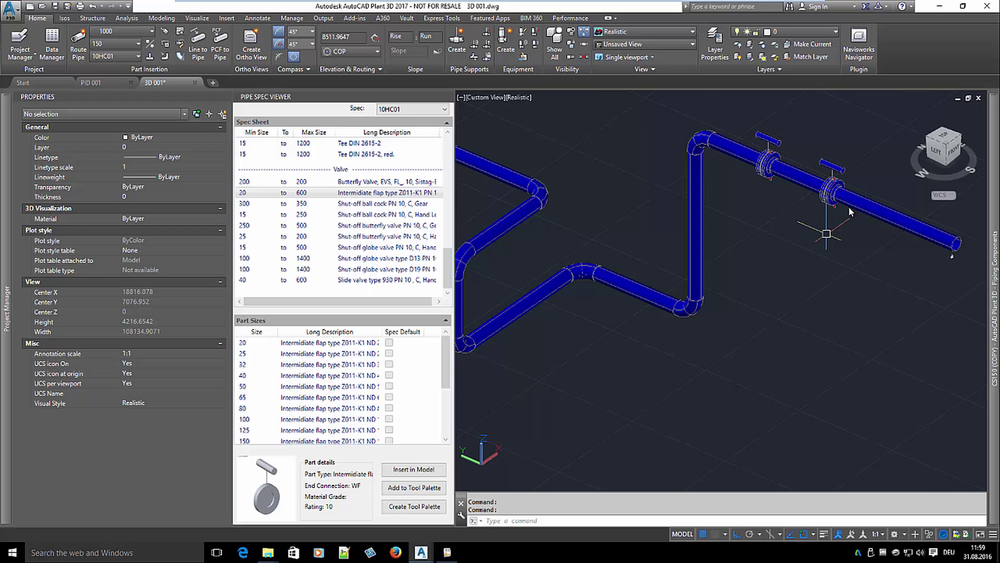
key("ctrl+s")
Export the bill of material as new revision A and review its PDF
left_click(447, 552)
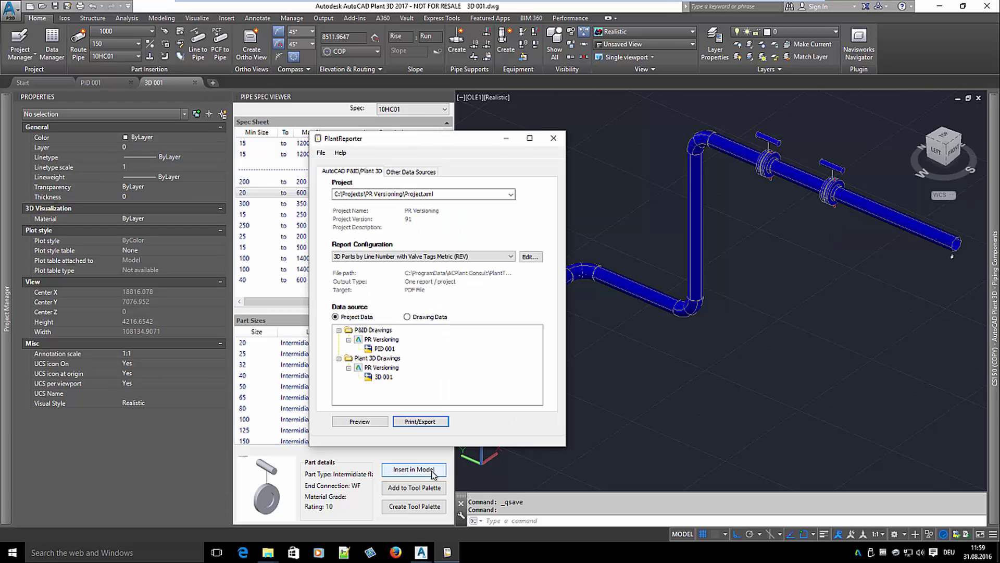
left_click(421, 424)
left_click(299, 177)
left_click(428, 458)
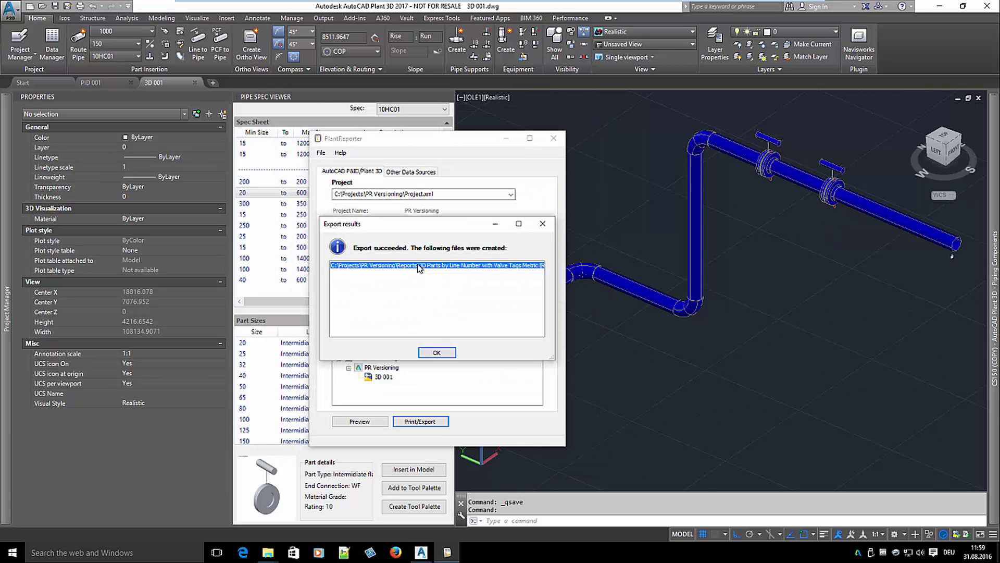
double_click(417, 264)
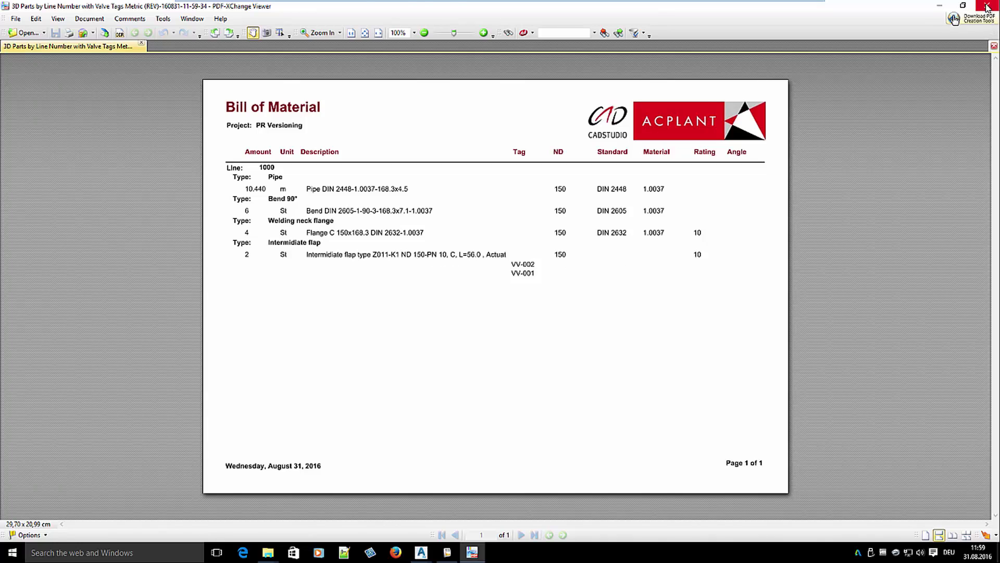
left_click(986, 6)
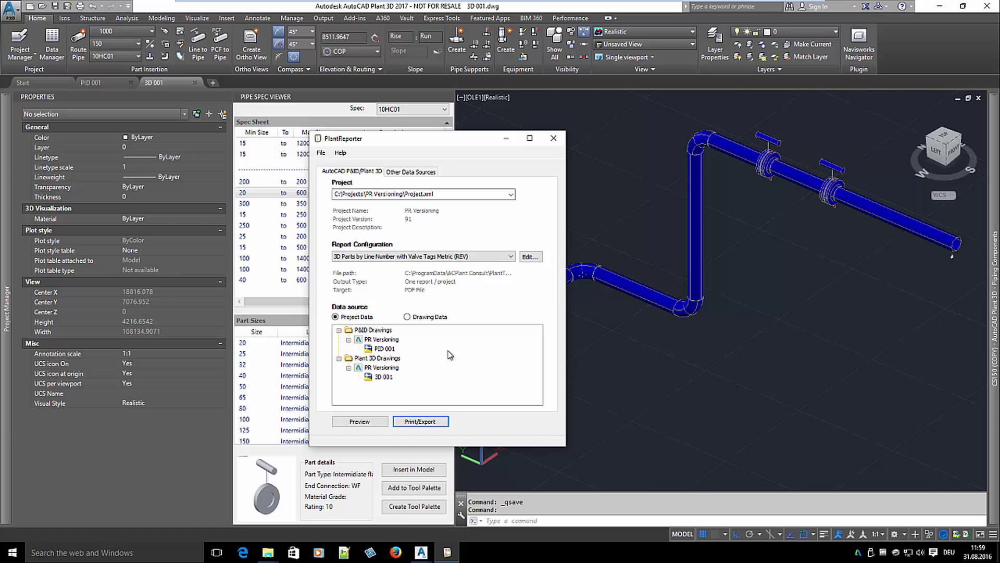
Create a colour-coded comparison with version 1 as Previous and revision A as Newer
left_click(420, 421)
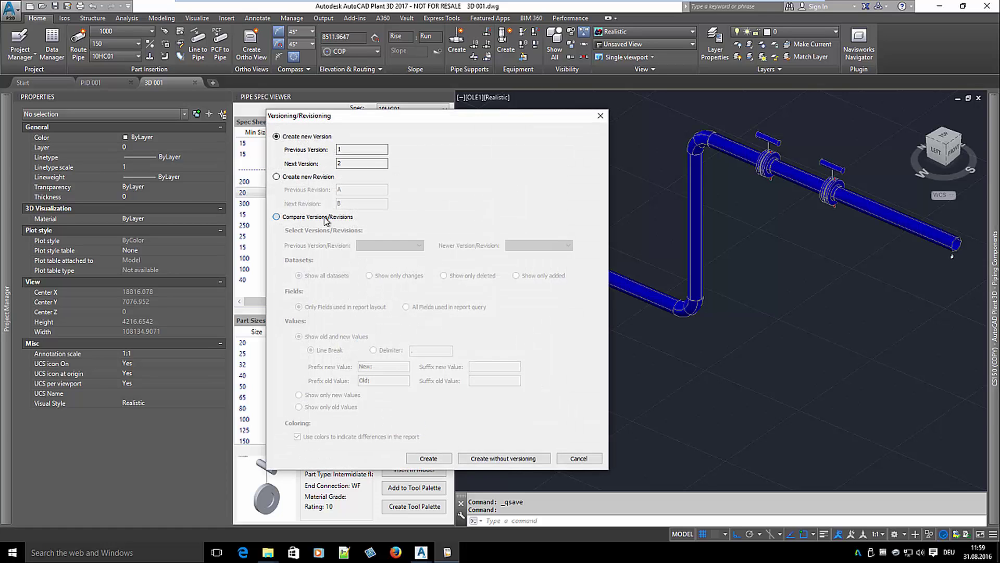
left_click(277, 216)
left_click(419, 246)
left_click(383, 255)
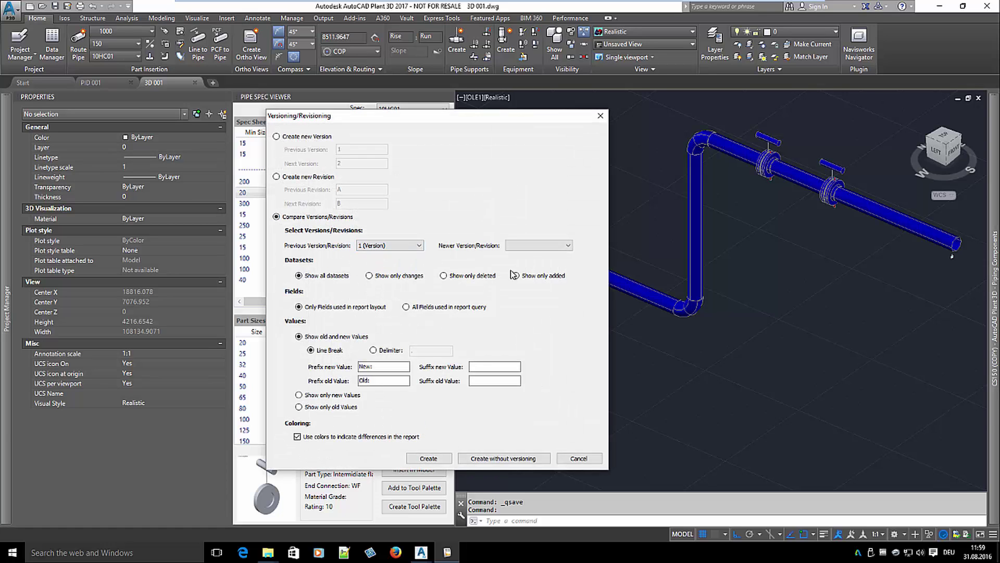
left_click(539, 246)
left_click(531, 260)
left_click(428, 458)
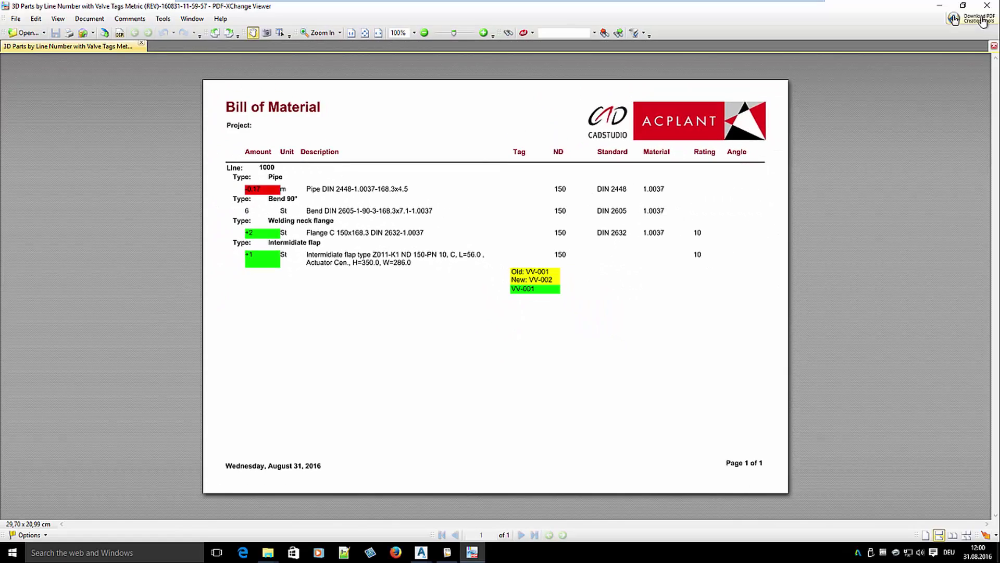
Close the version 1 vs revision A comparison PDF, then export a Revision overview report without versioning
left_click(987, 7)
key("Return")
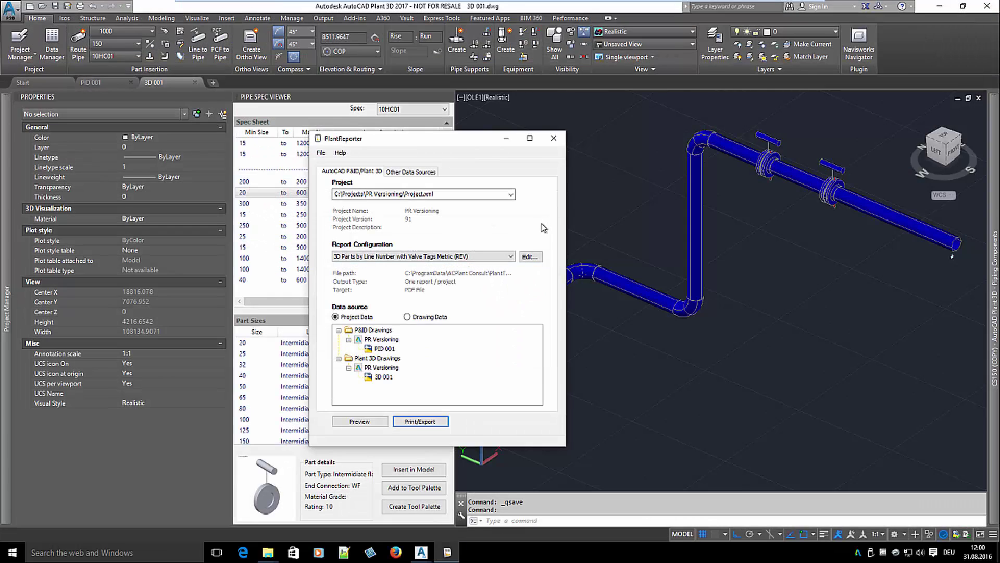
left_click(460, 256)
left_click(365, 408)
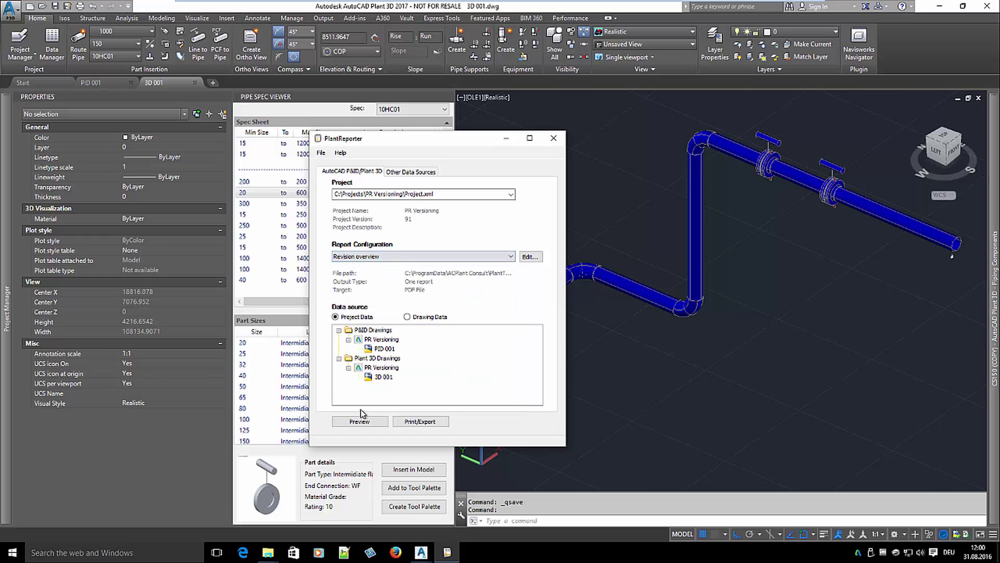
left_click(403, 422)
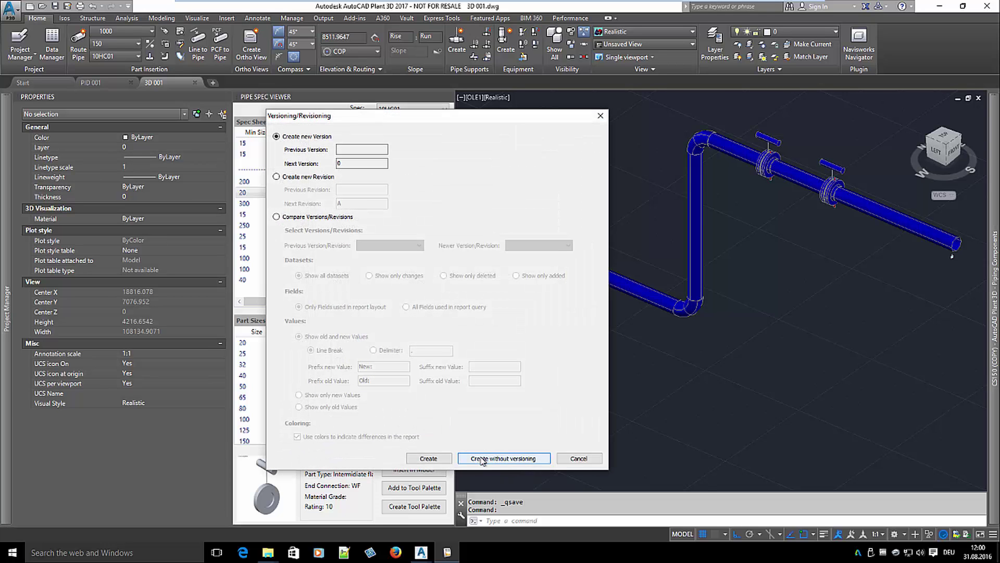
left_click(482, 461)
double_click(438, 265)
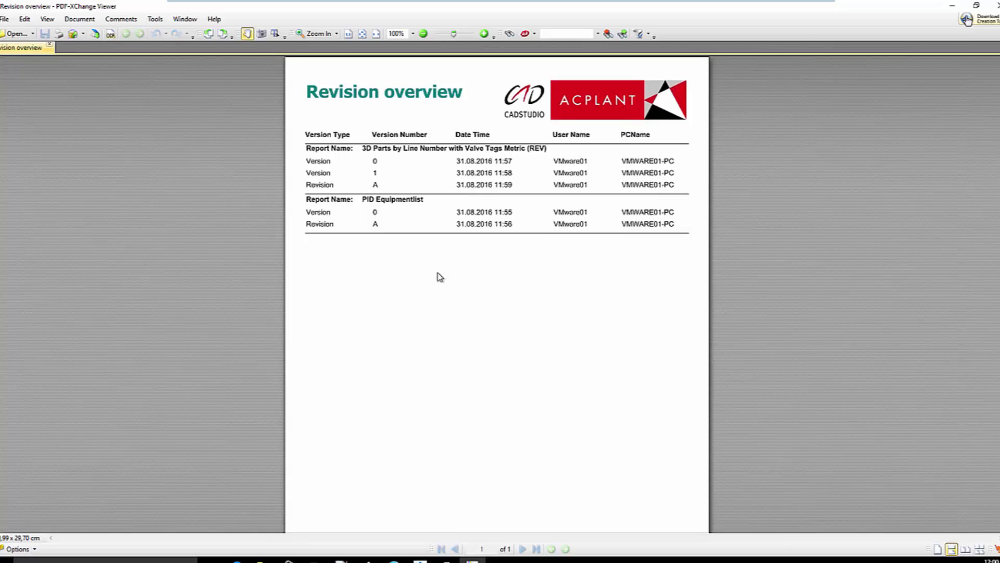